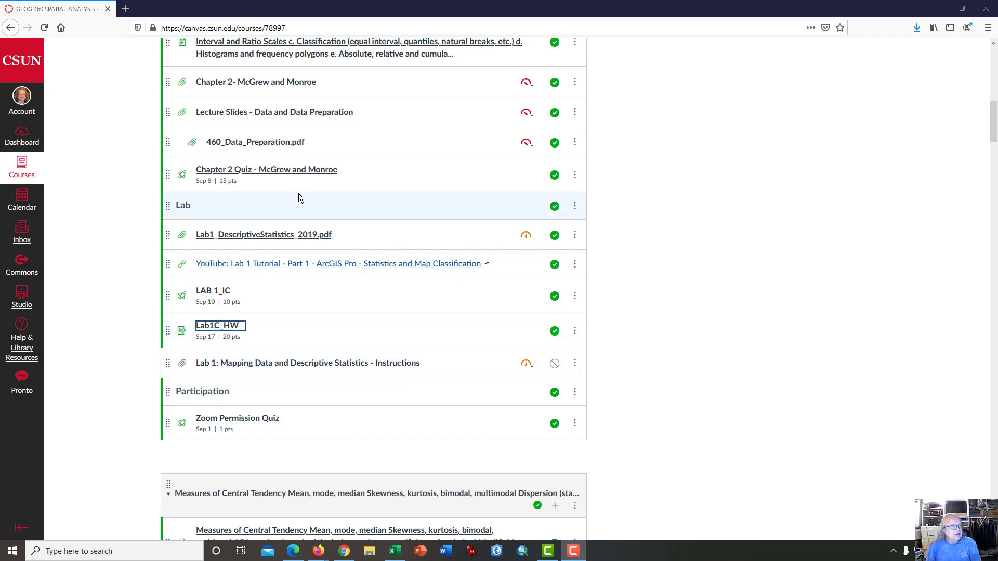
Switch to Excel and browse for a file to open in the ArcGIS folder under Documents
left_click(107, 10)
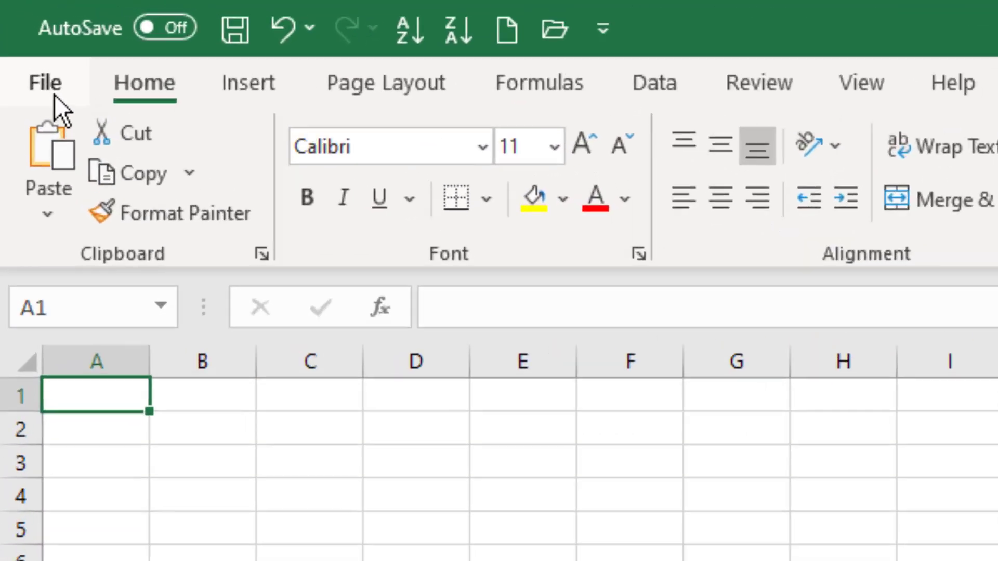
left_click(16, 29)
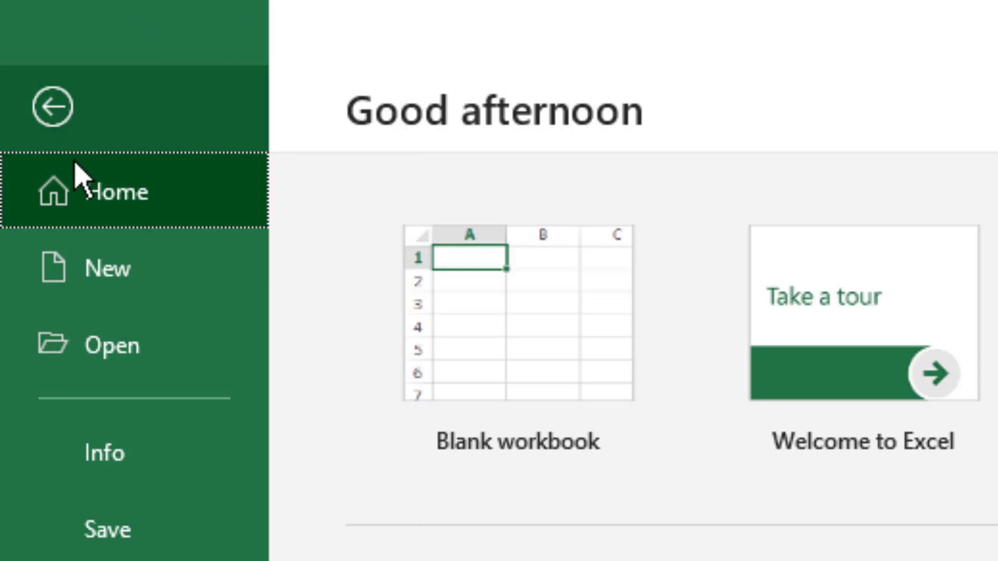
left_click(35, 336)
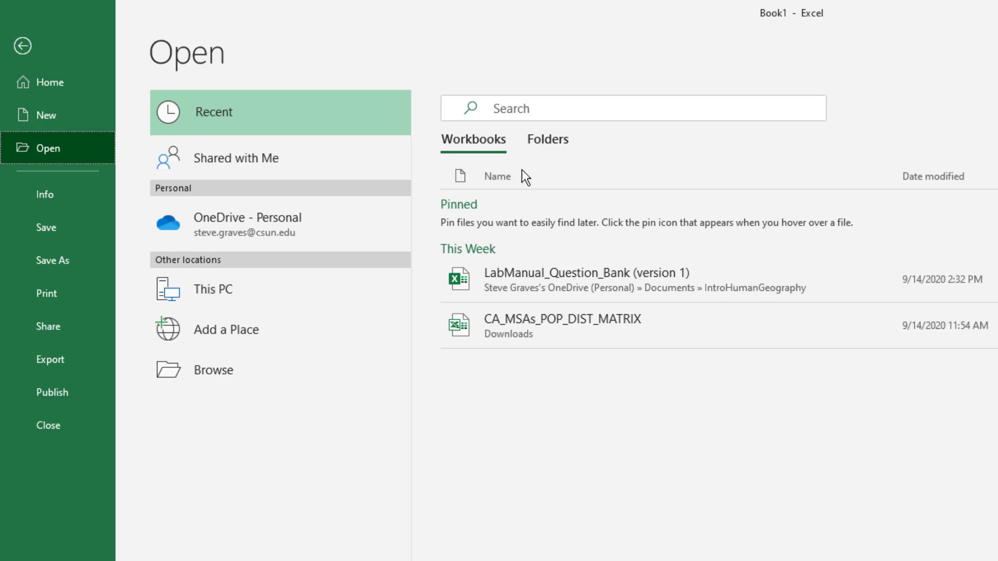
left_click(238, 373)
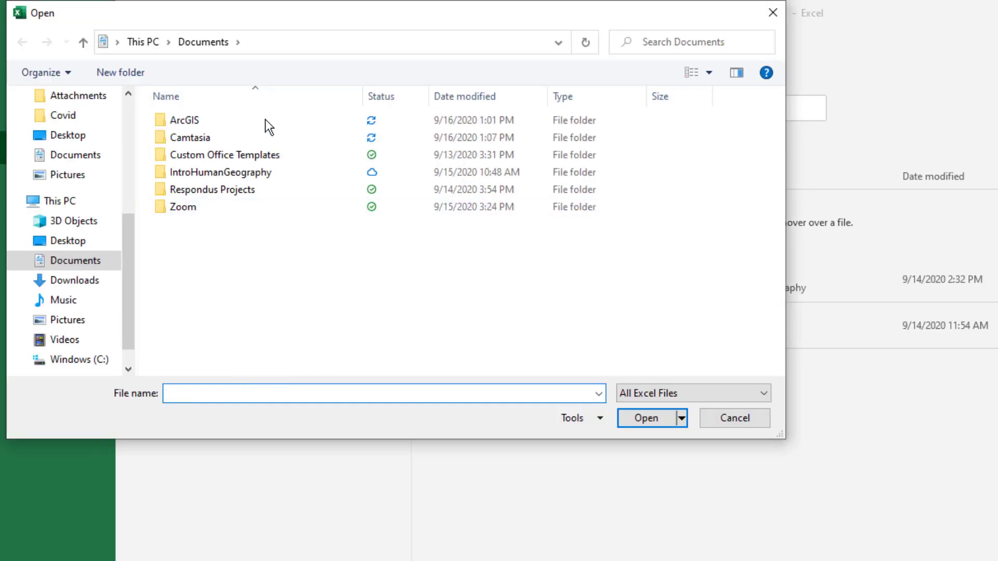
double_click(192, 125)
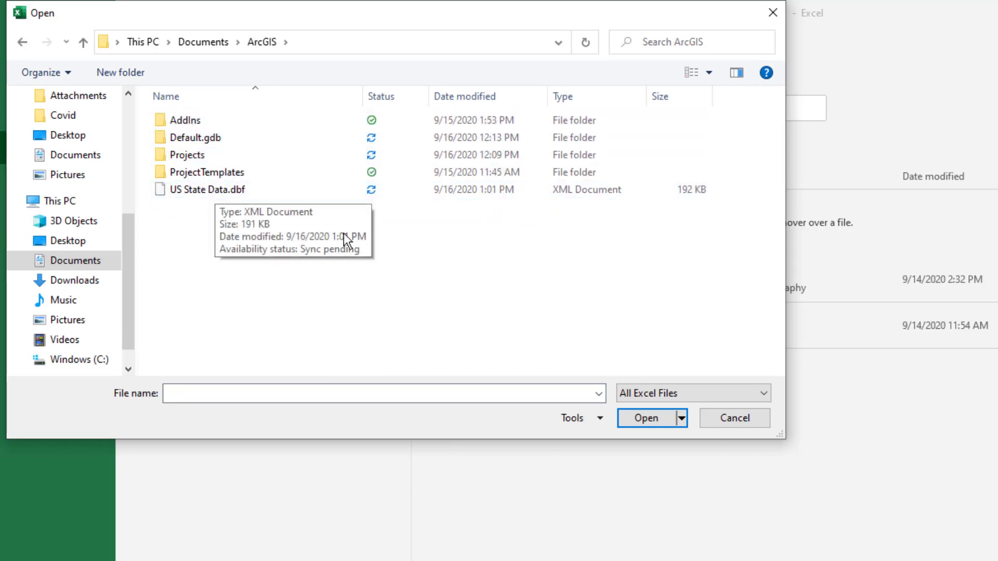
Filter the file list to dBase Files and open US State Data.dbf
left_click(647, 394)
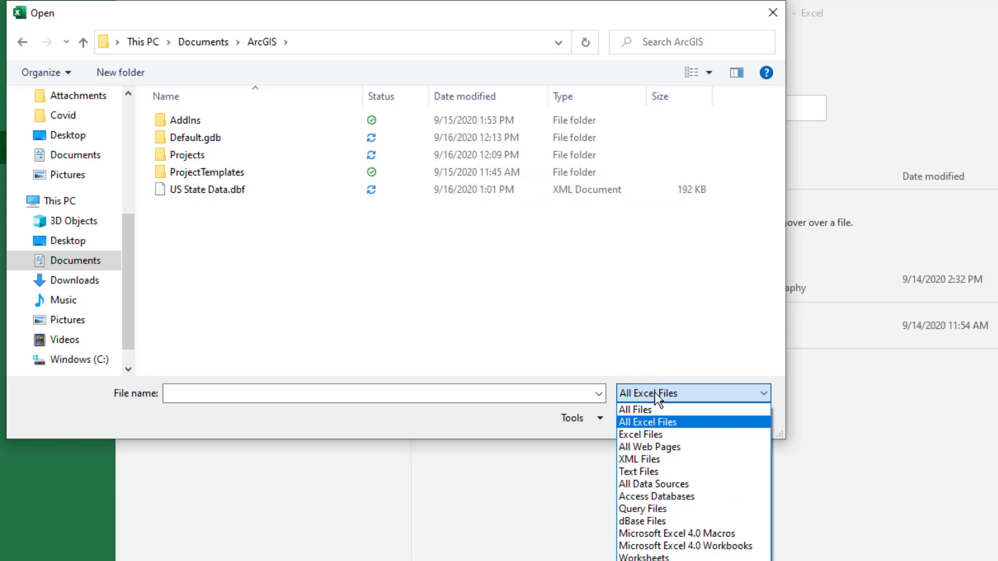
left_click(649, 521)
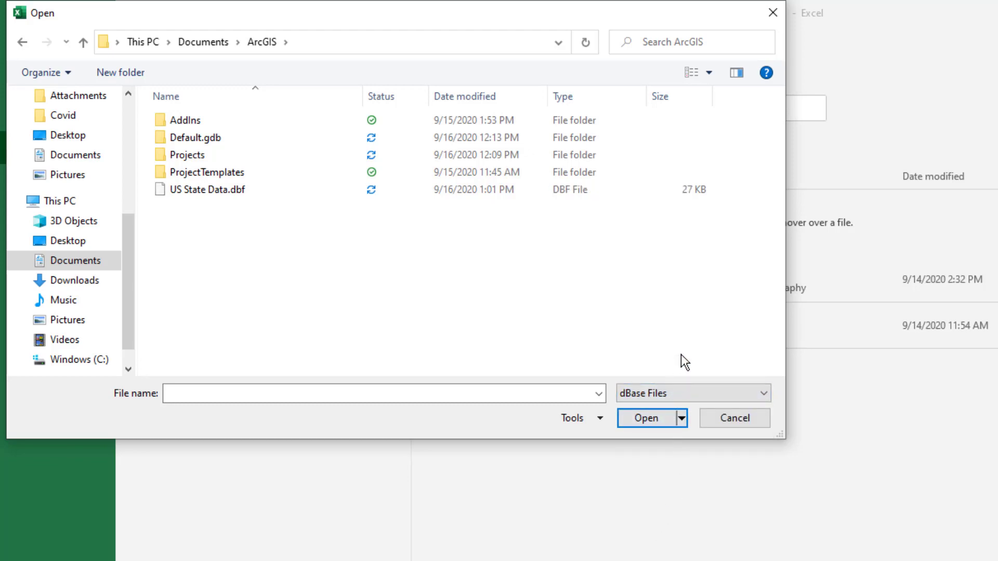
left_click(235, 191)
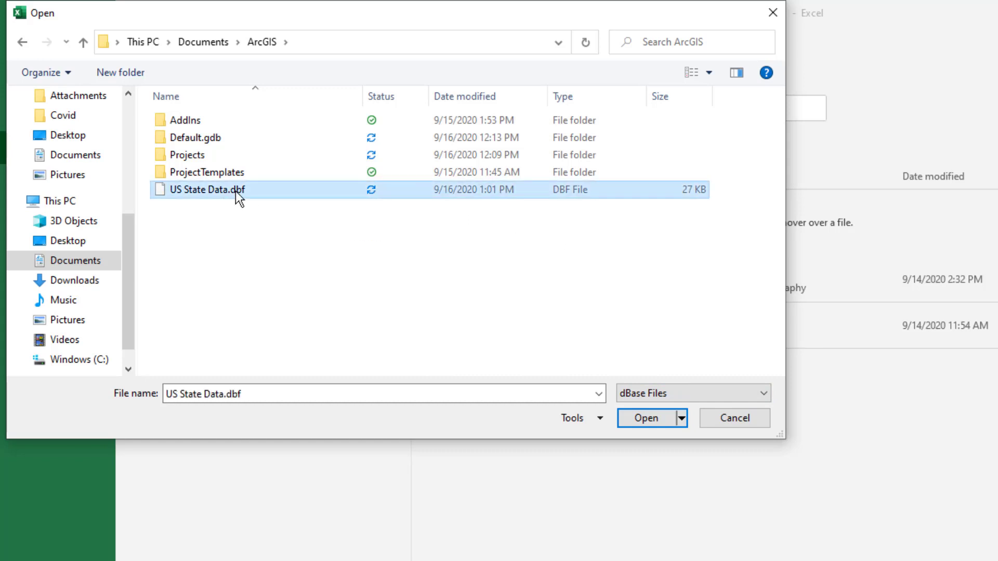
left_click(652, 422)
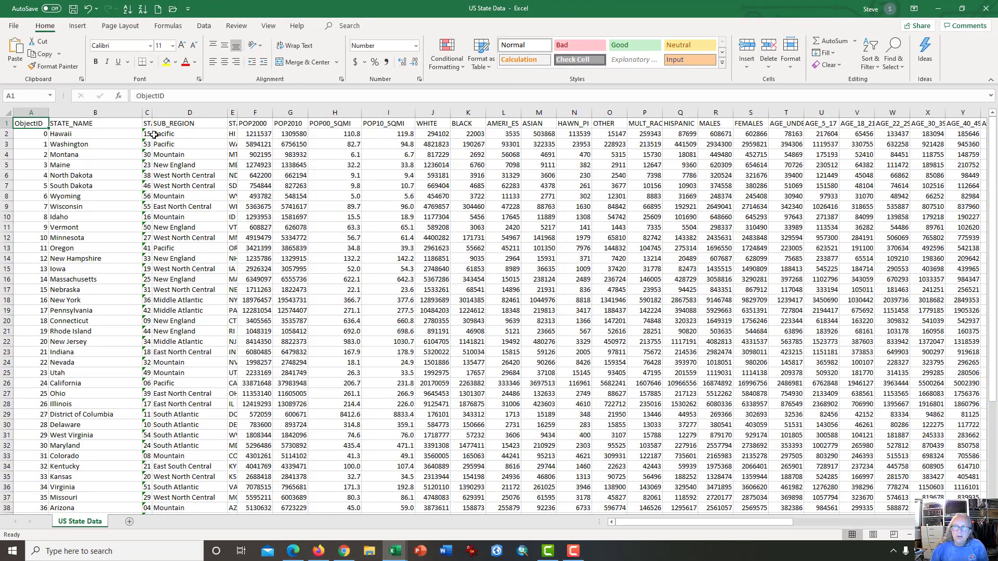
Widen column C to fit the STATE_FIPS header and examine how the codes in its first rows are stored
left_click_drag(151, 114, 213, 115)
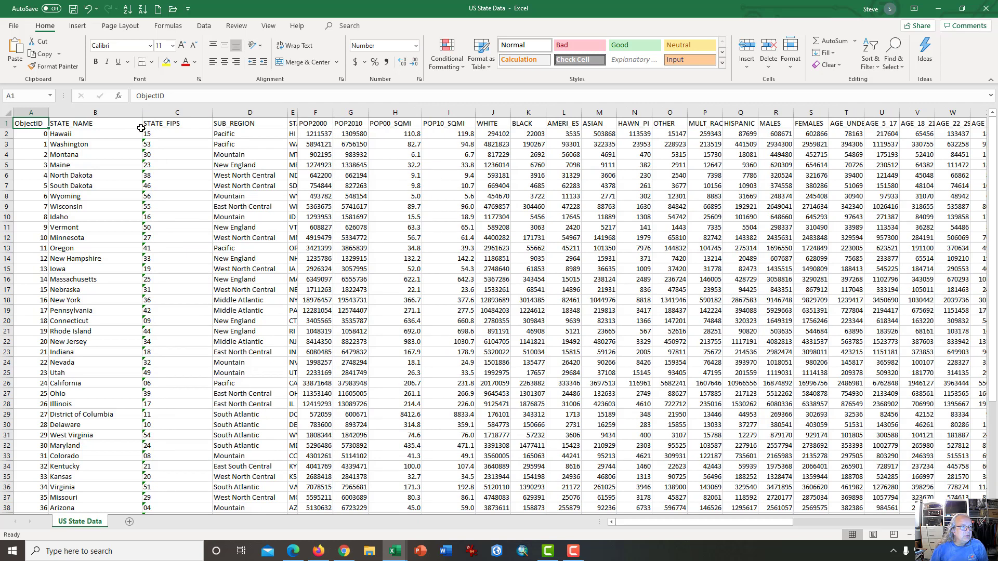
left_click(153, 124)
left_click_drag(153, 123, 155, 195)
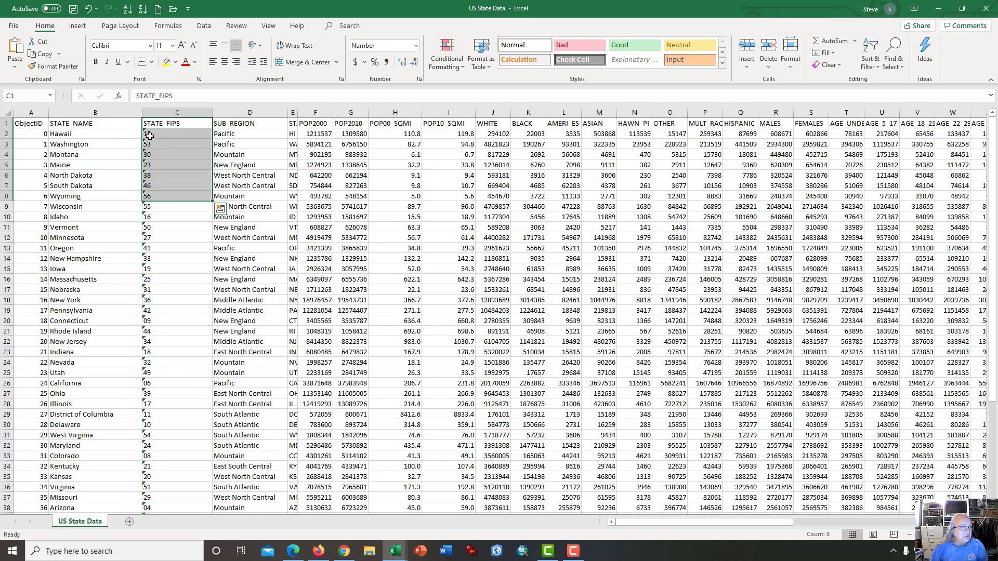
left_click(146, 134)
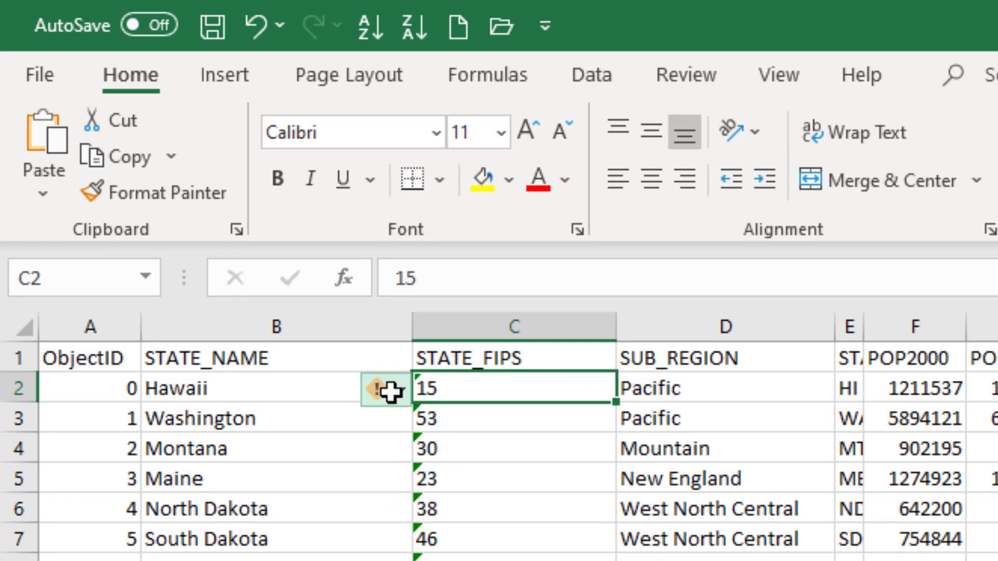
mouse_move(384, 394)
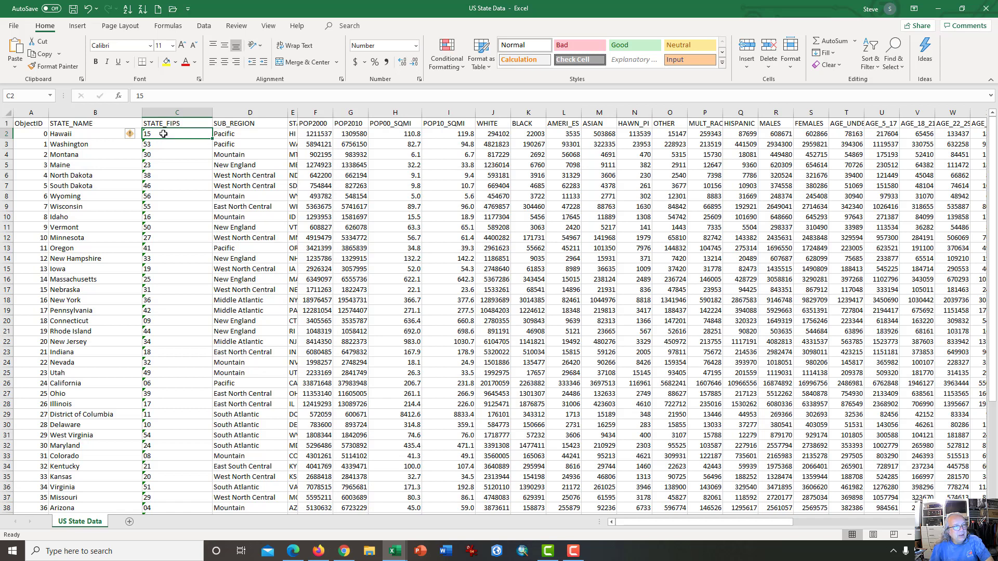
left_click_drag(163, 134, 163, 252)
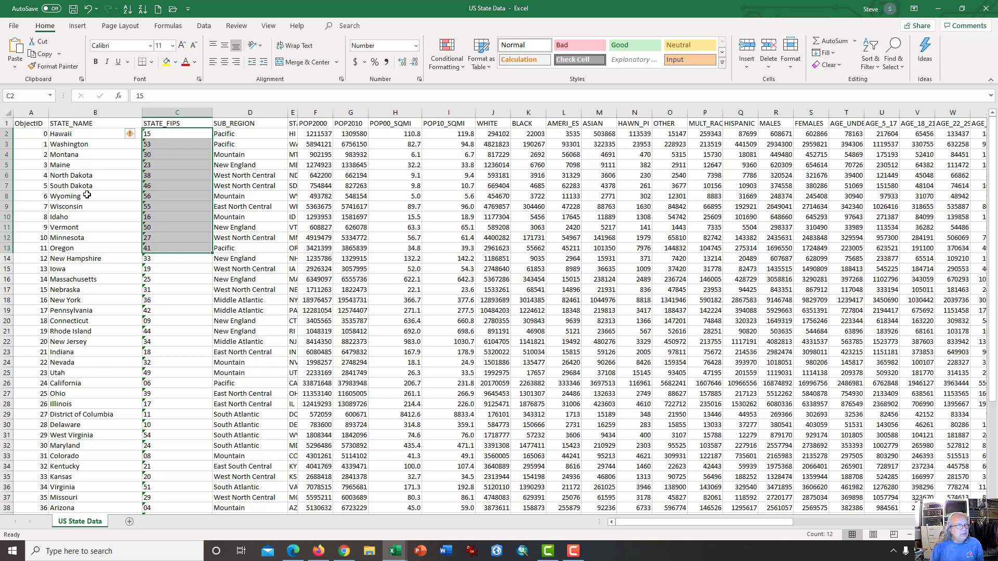
Compare the selection summaries for sample values in the STATE_NAME, WHITE, POP10_SQMI and POP00_SQMI columns
left_click_drag(67, 136, 77, 240)
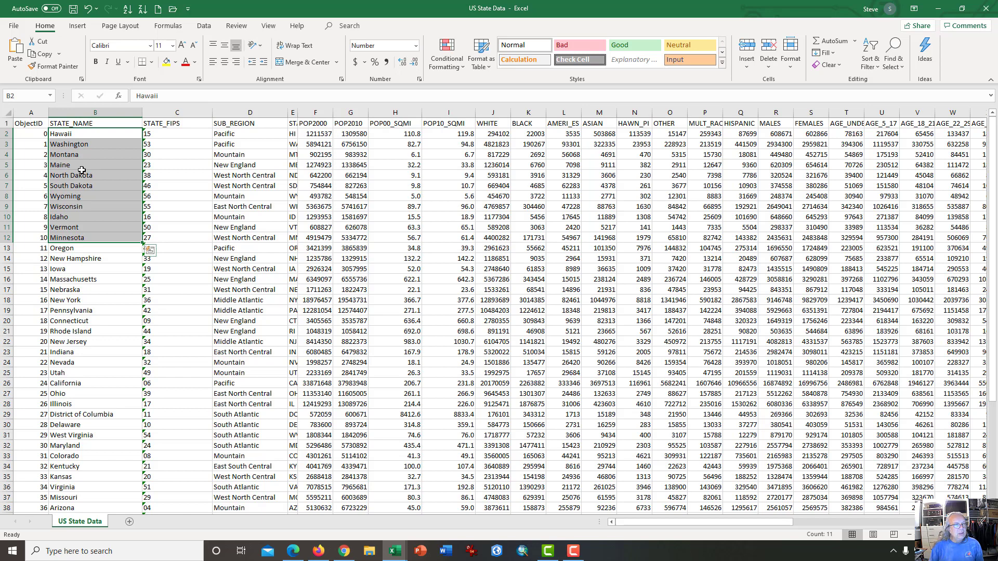
left_click(496, 133)
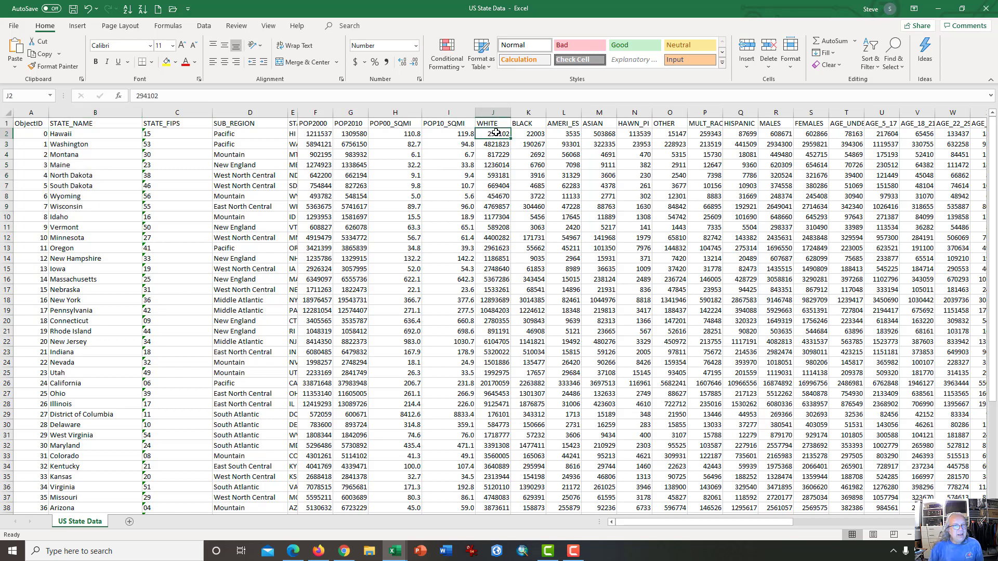
left_click_drag(497, 133, 501, 206)
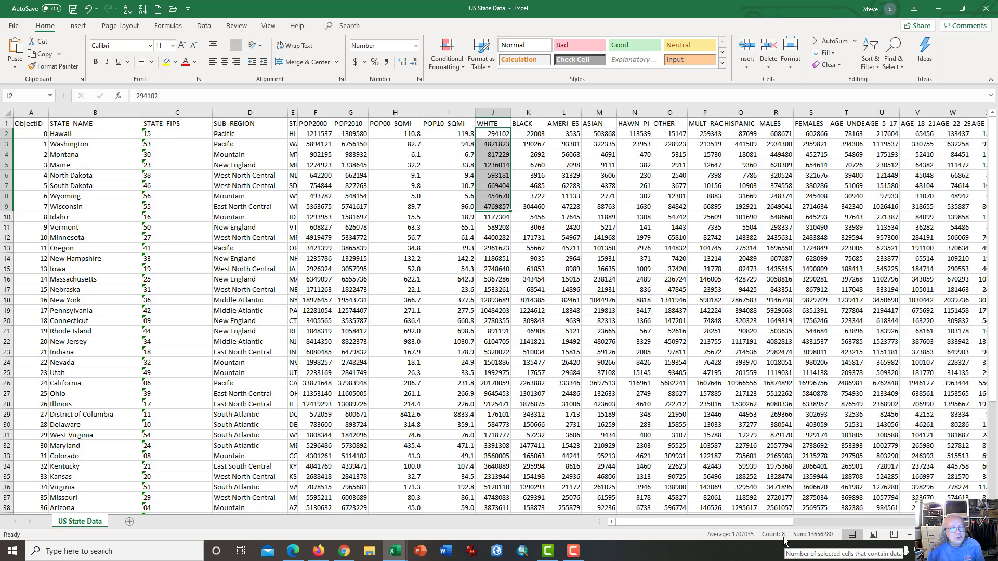
left_click_drag(466, 136, 459, 216)
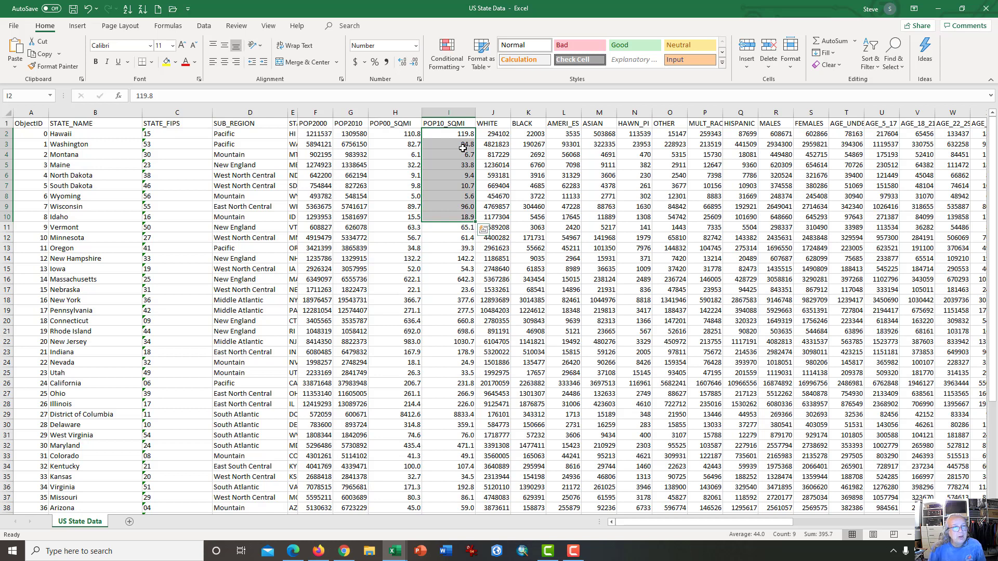
left_click_drag(405, 134, 405, 194)
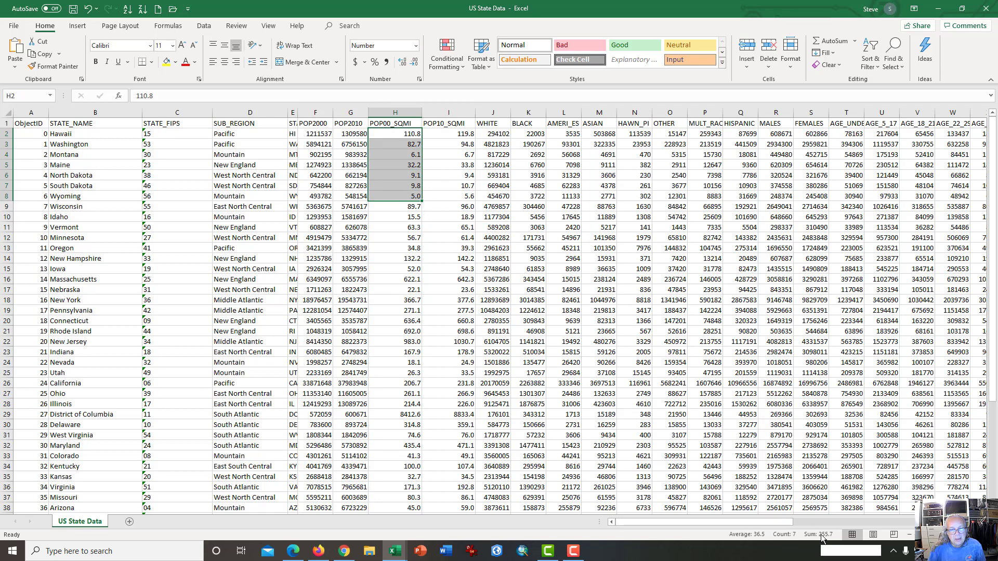
left_click(399, 290)
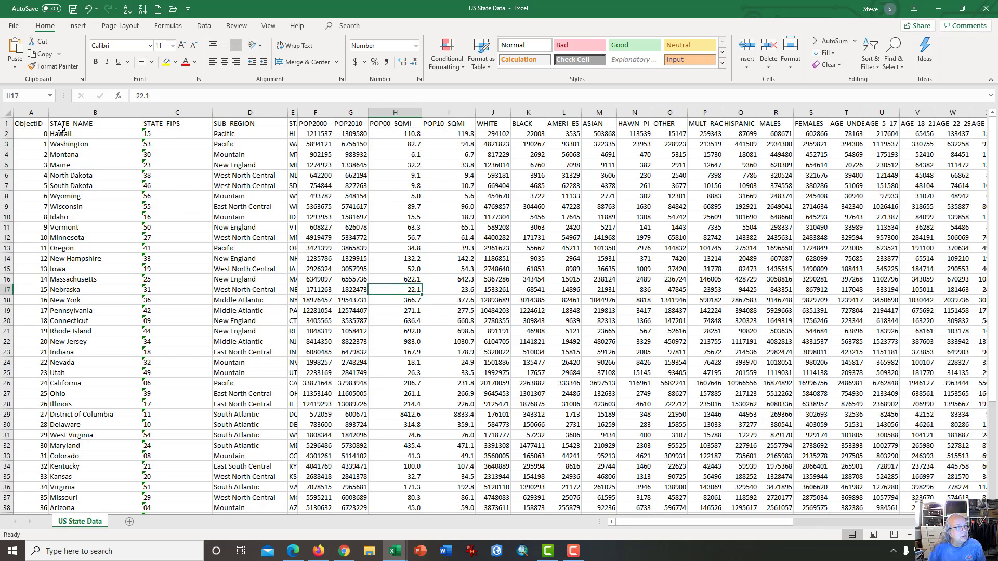
left_click_drag(37, 133, 37, 235)
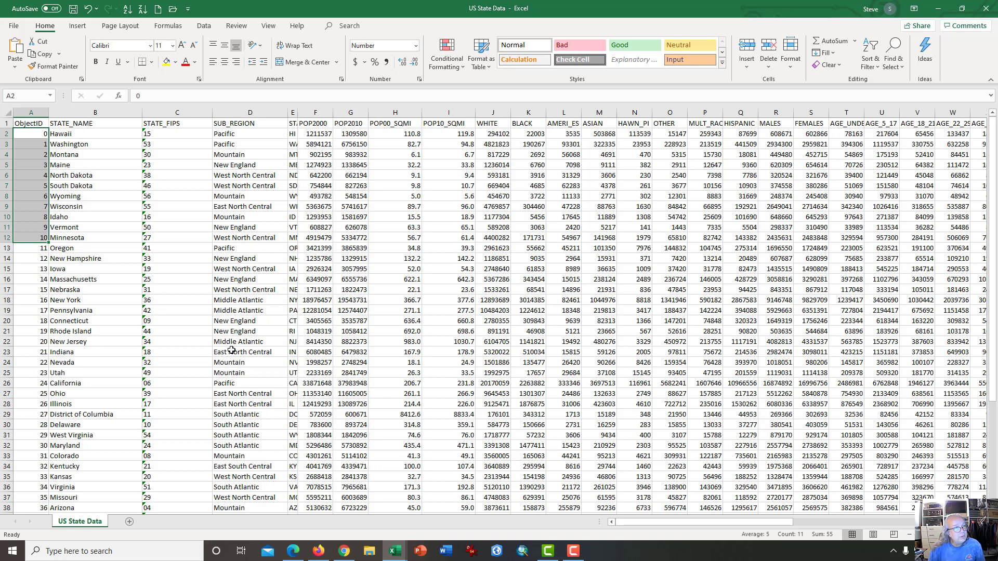
key("ctrl+q")
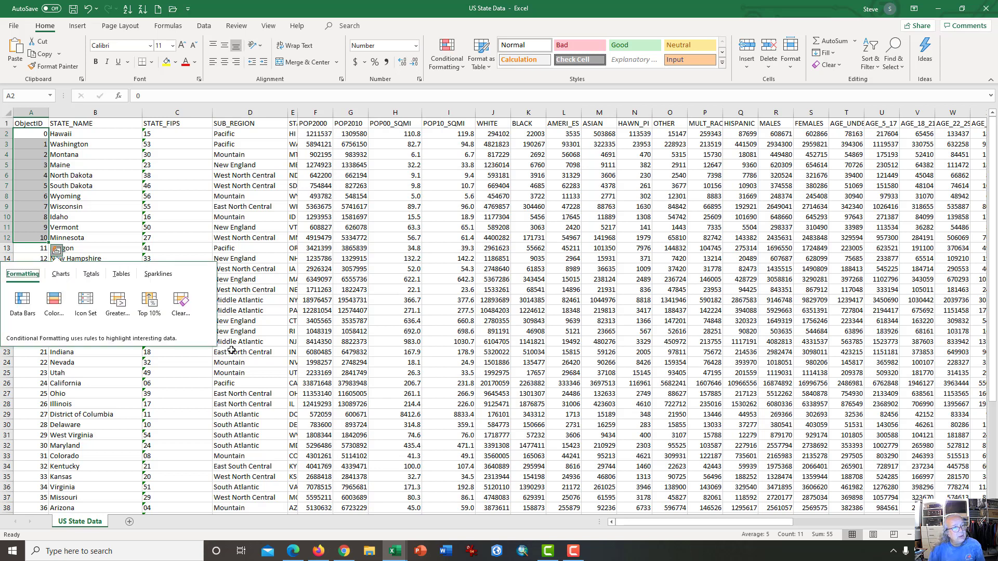
key("Escape")
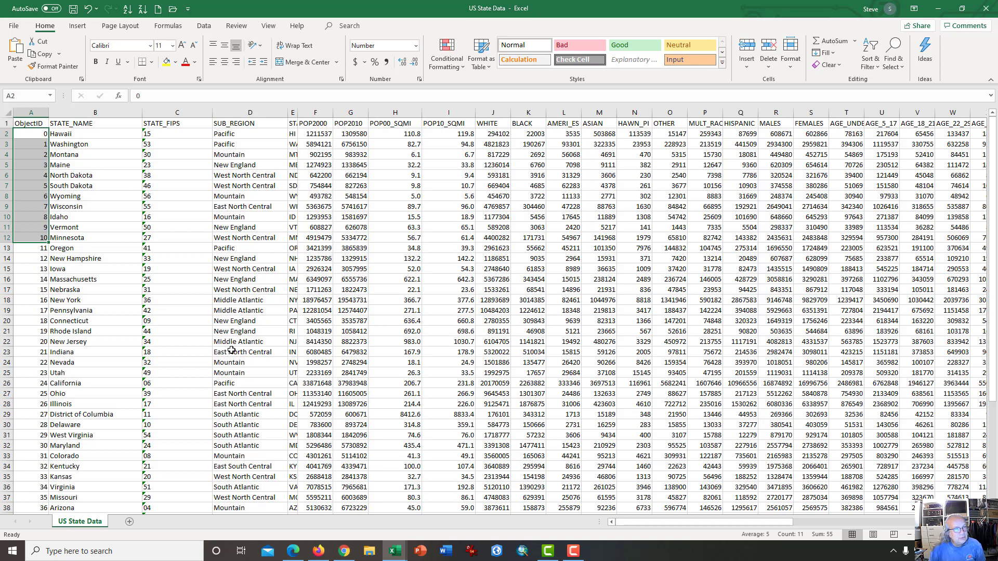
Convert all ObjectID values from A2 down to text with Text to Columns, keeping the Delimited data type
key("Up")
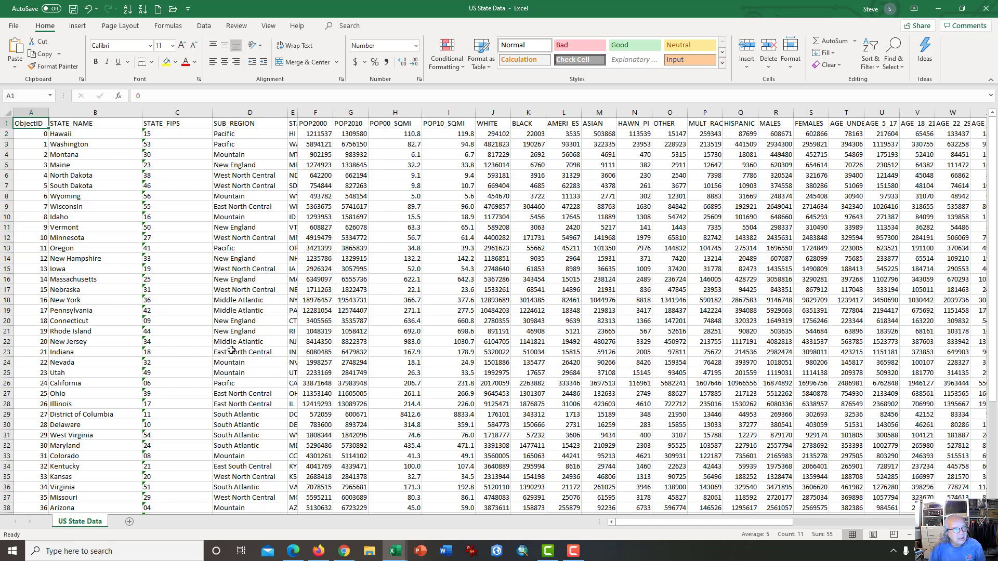
key("Down")
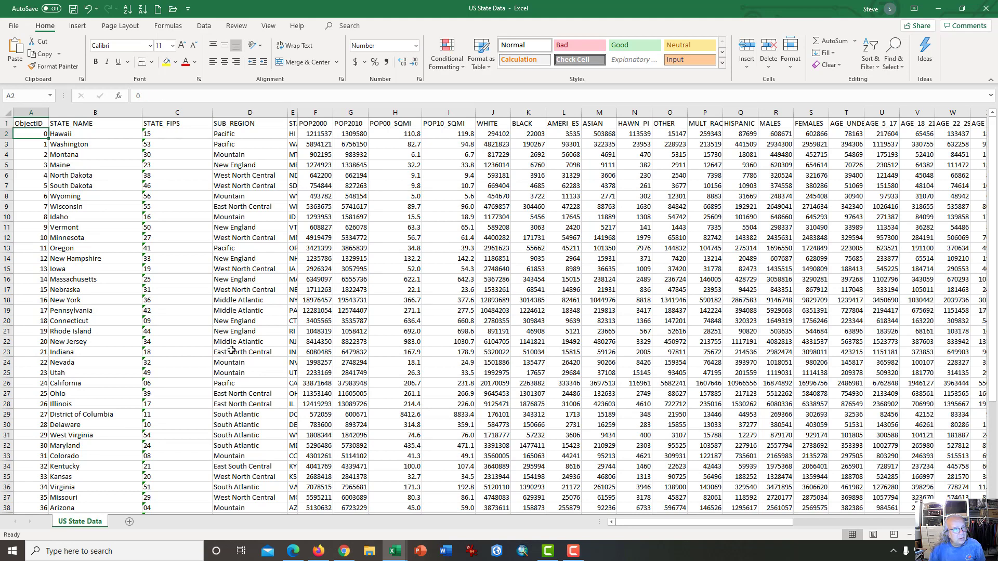
key("ctrl+shift+Down")
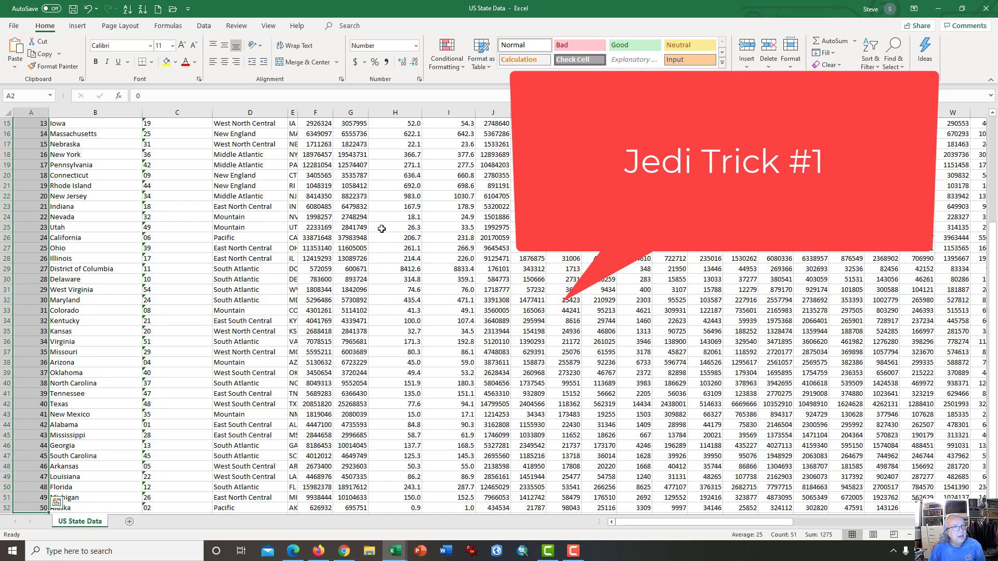
left_click(203, 26)
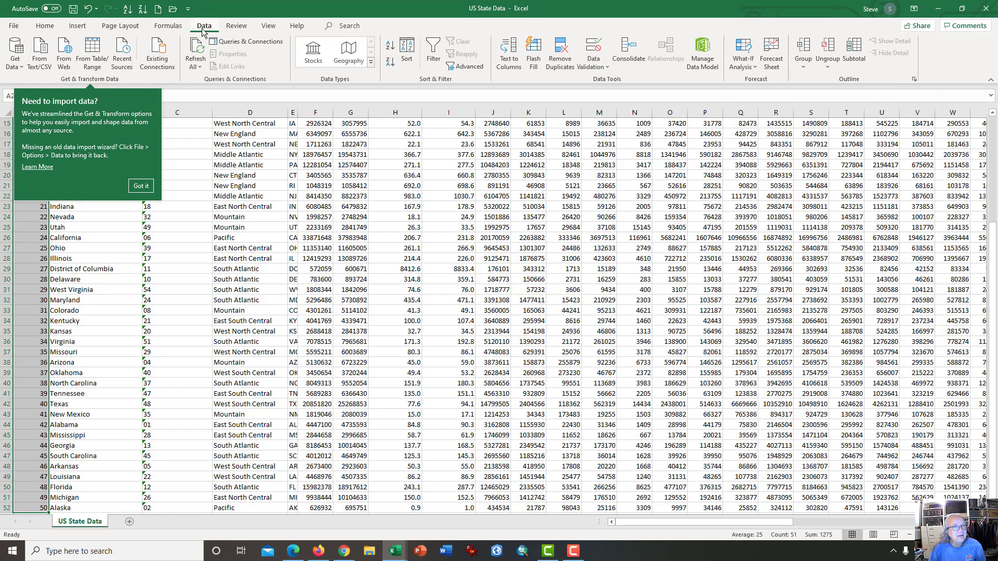
left_click(509, 58)
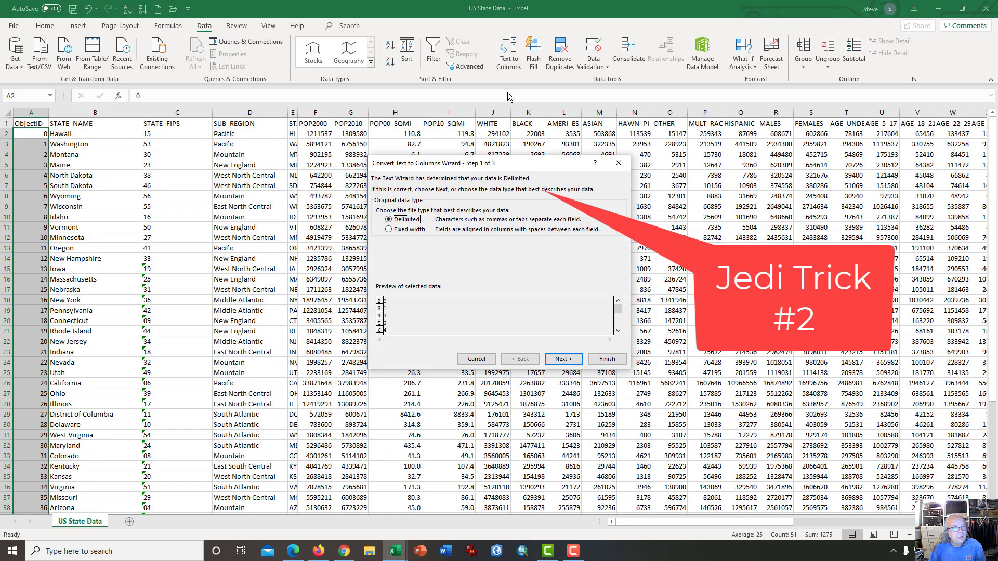
left_click(564, 359)
left_click(564, 359)
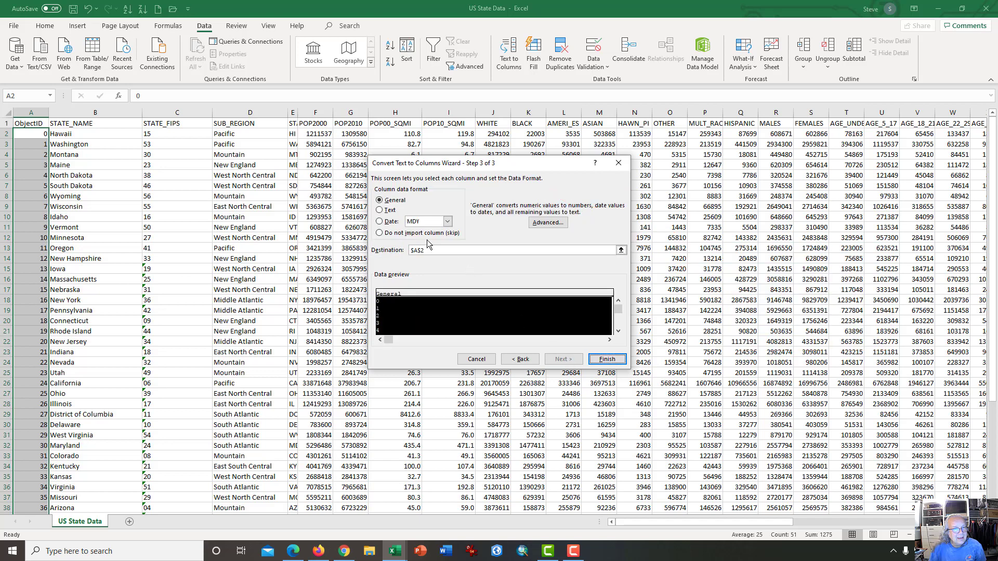
left_click(391, 211)
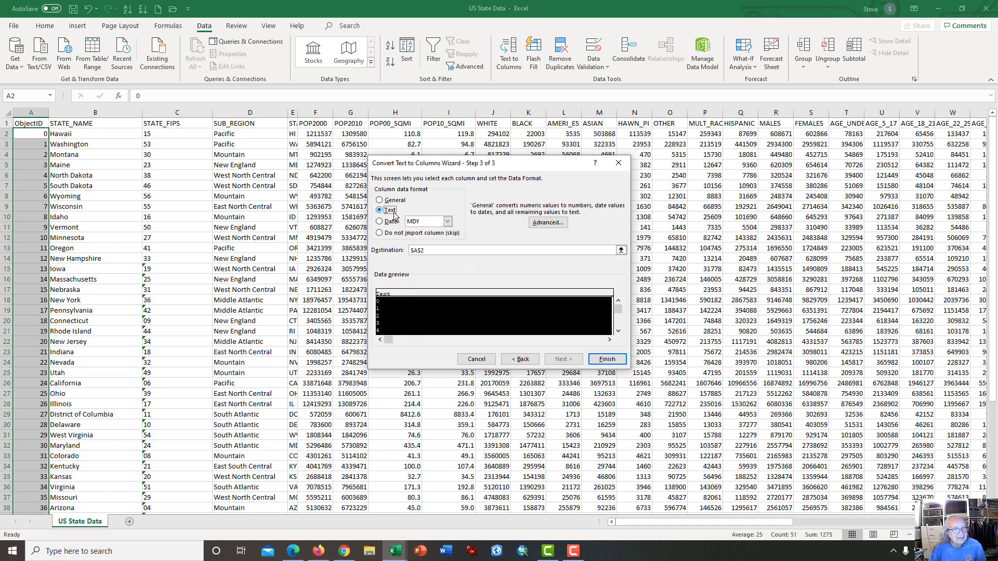
left_click(604, 359)
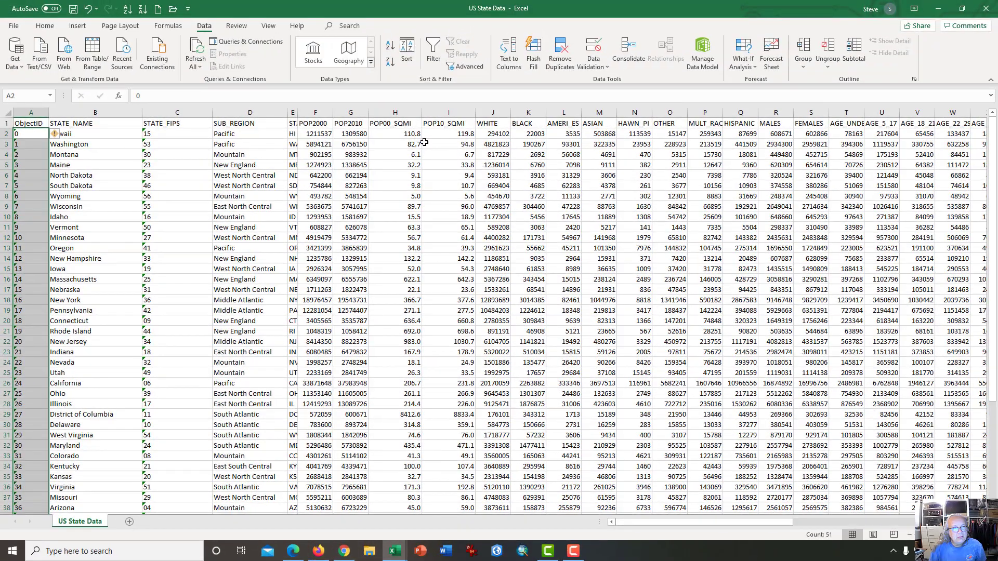
Left-align the POP00_SQMI values in H2:H9 and set their number format to Text
left_click_drag(413, 135, 416, 209)
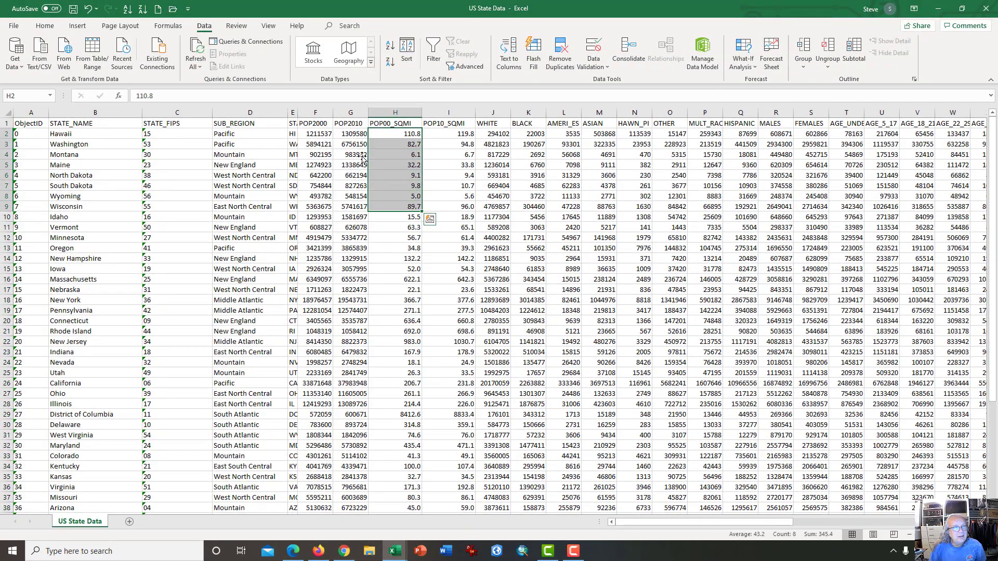
left_click(41, 28)
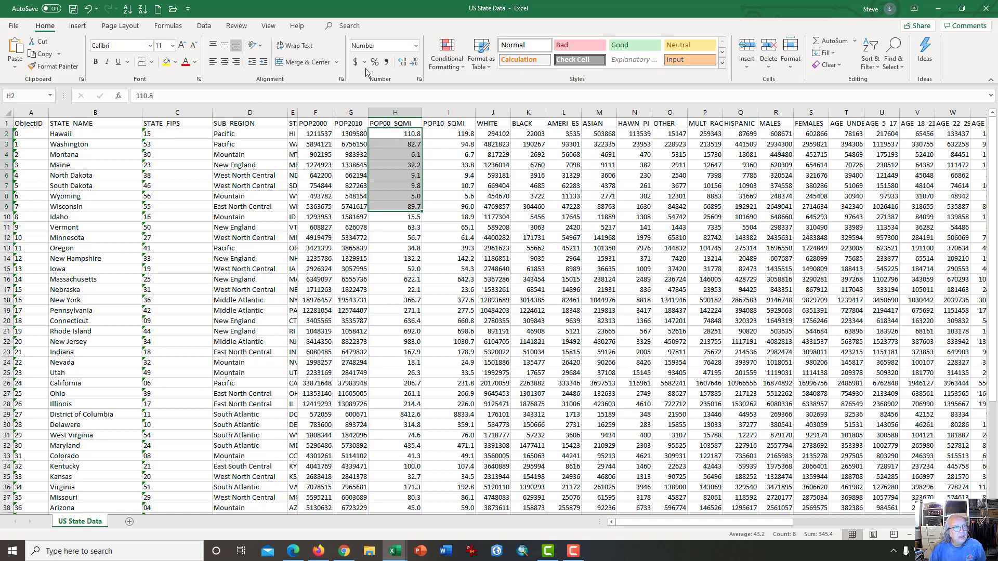
left_click(214, 64)
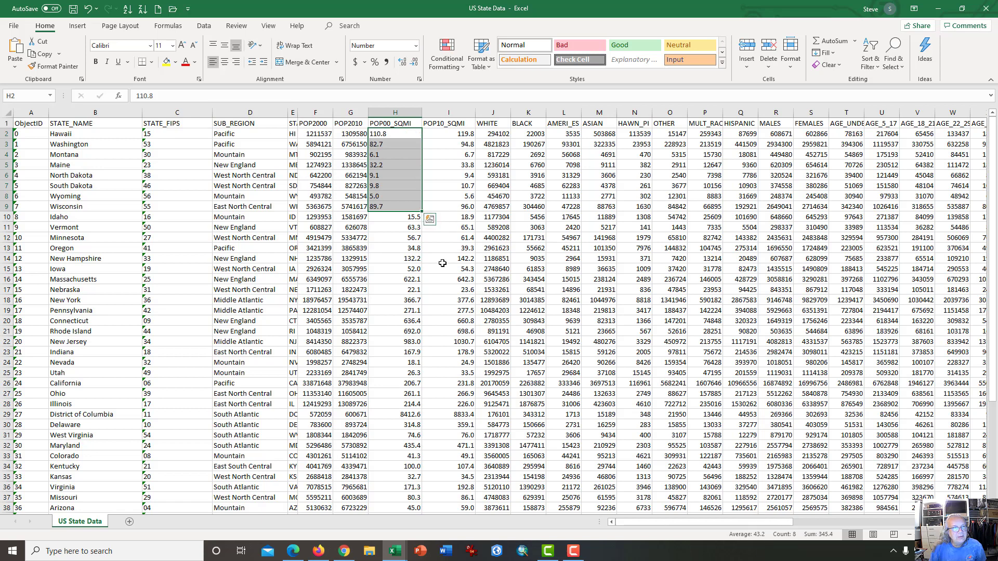
left_click(416, 46)
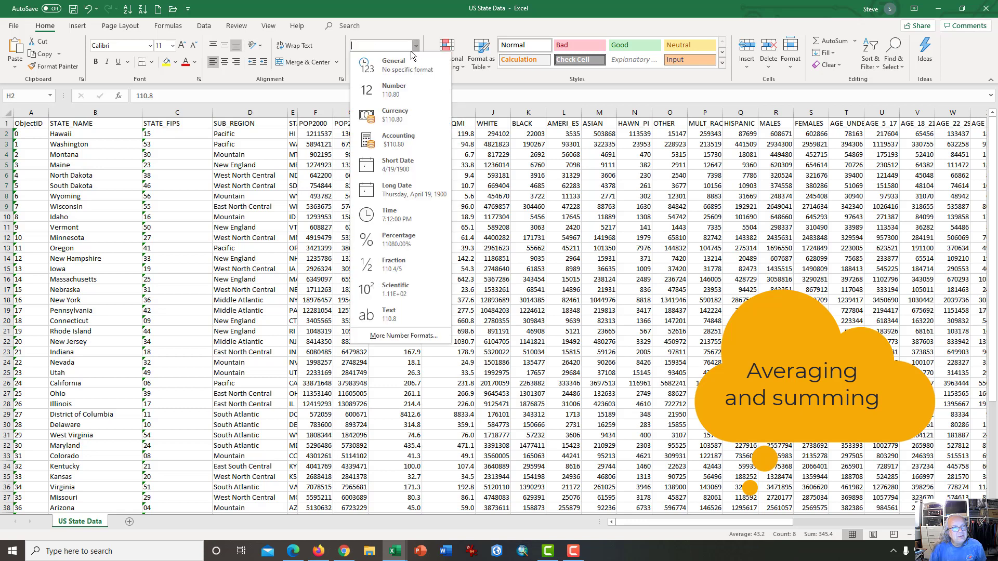
left_click(400, 311)
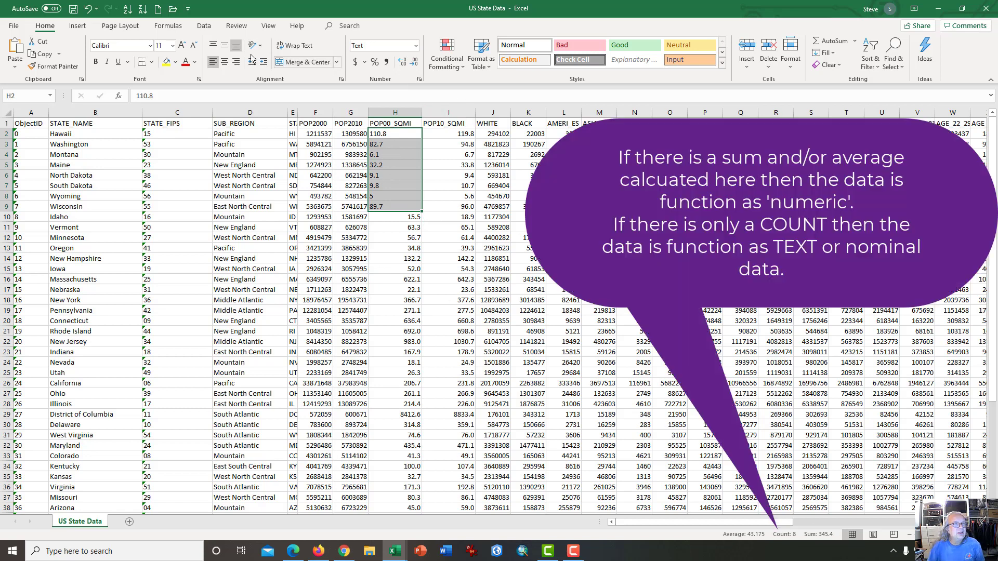
Right-align the POP00_SQMI values in H2:H9 and set their number format to General
left_click(238, 65)
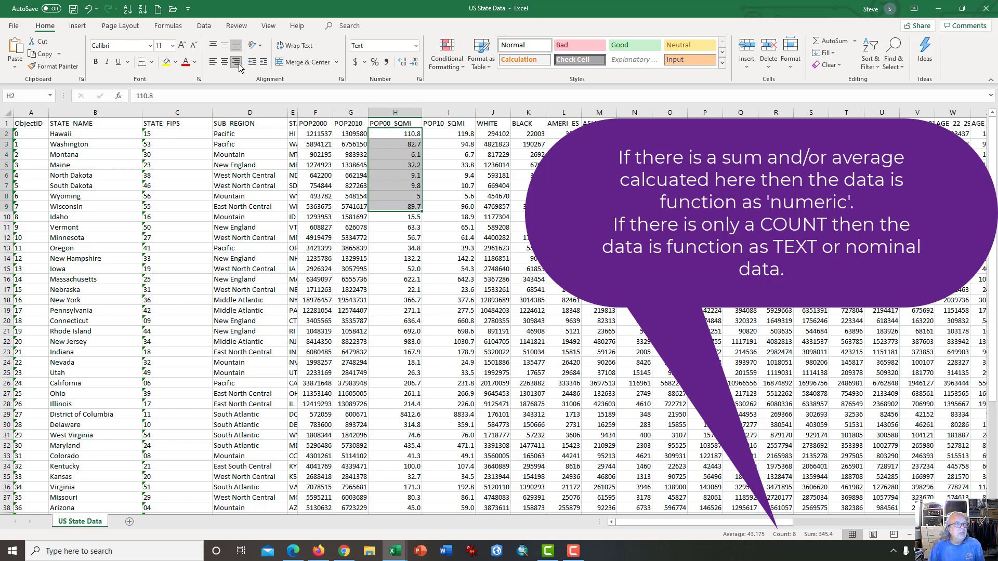
left_click(415, 47)
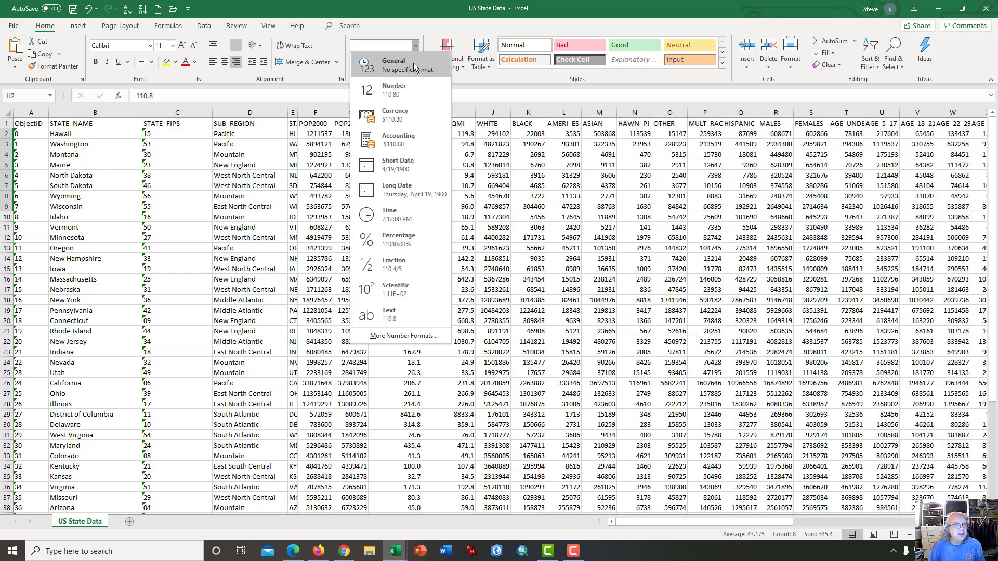
left_click(414, 67)
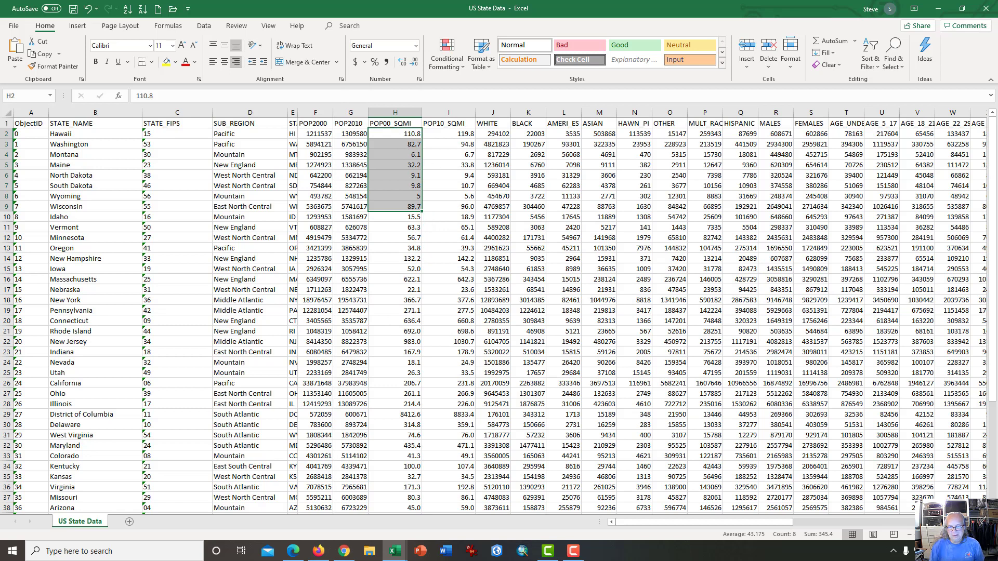
left_click(90, 317)
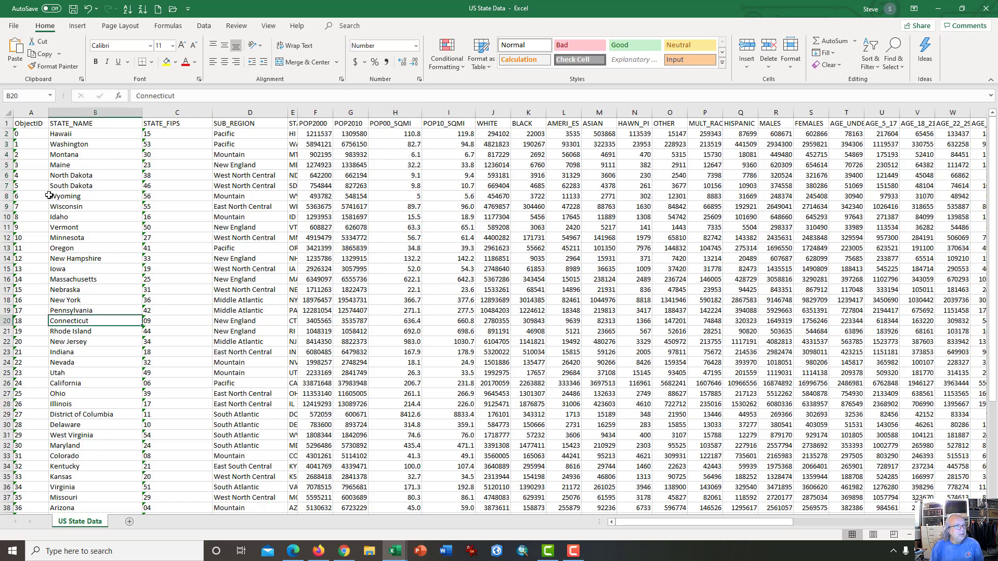
Check the error options offered for the ObjectID values in rows 4 and 5
left_click_drag(46, 165, 57, 154)
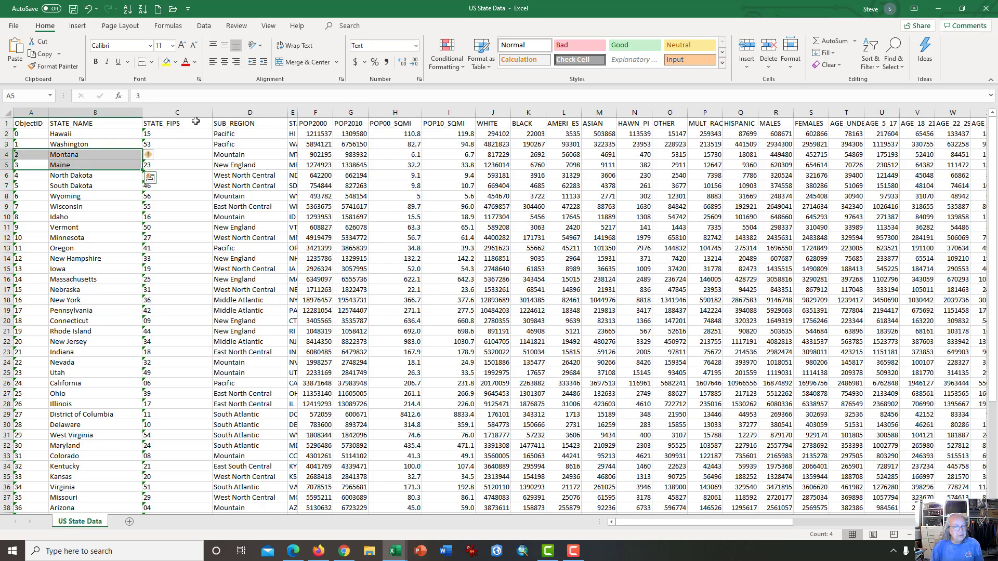
key("alt+shift+F10")
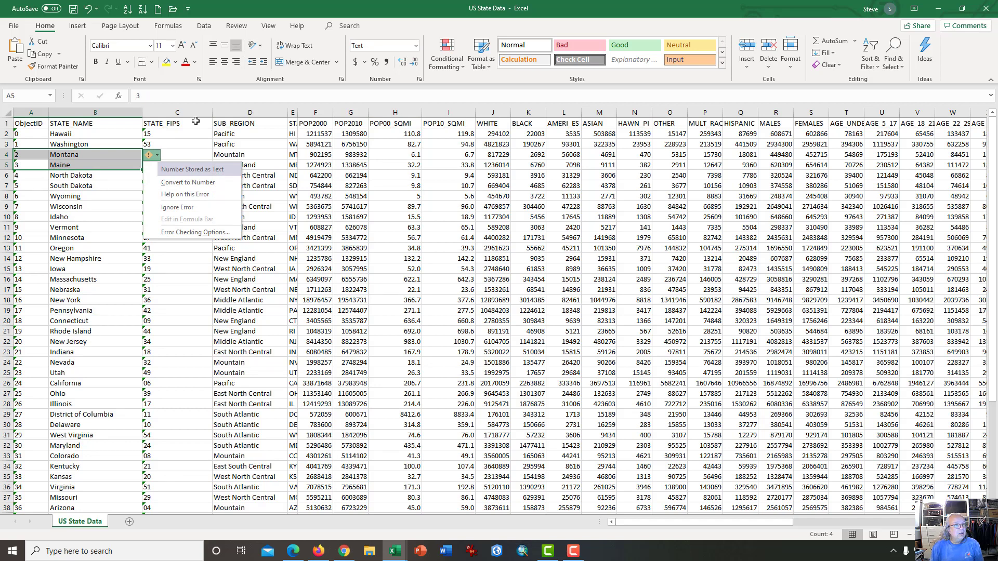
left_click(354, 166)
left_click(354, 166)
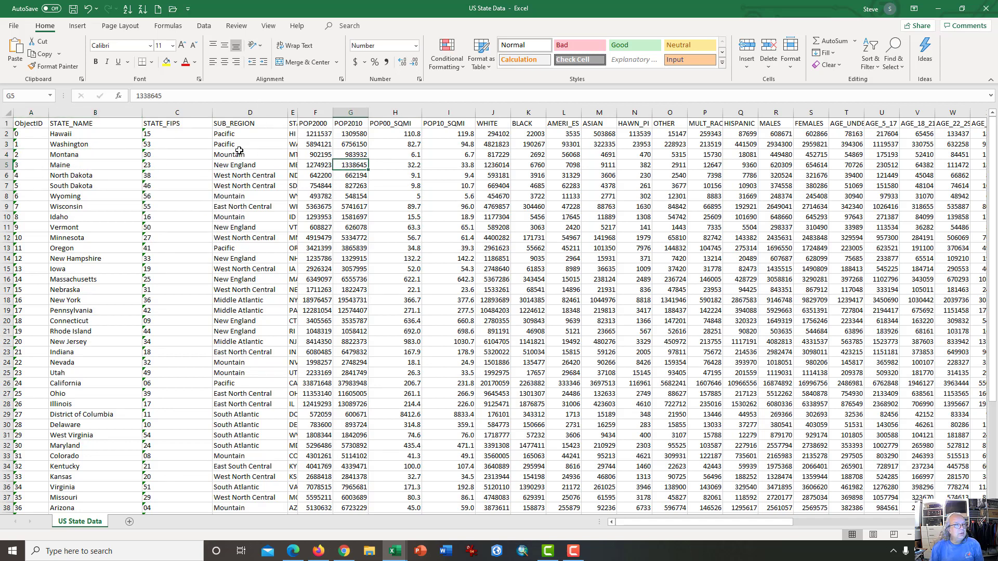
Split the worksheet window at cell F2, separating the header row and columns A to E from the numeric data
left_click(302, 134)
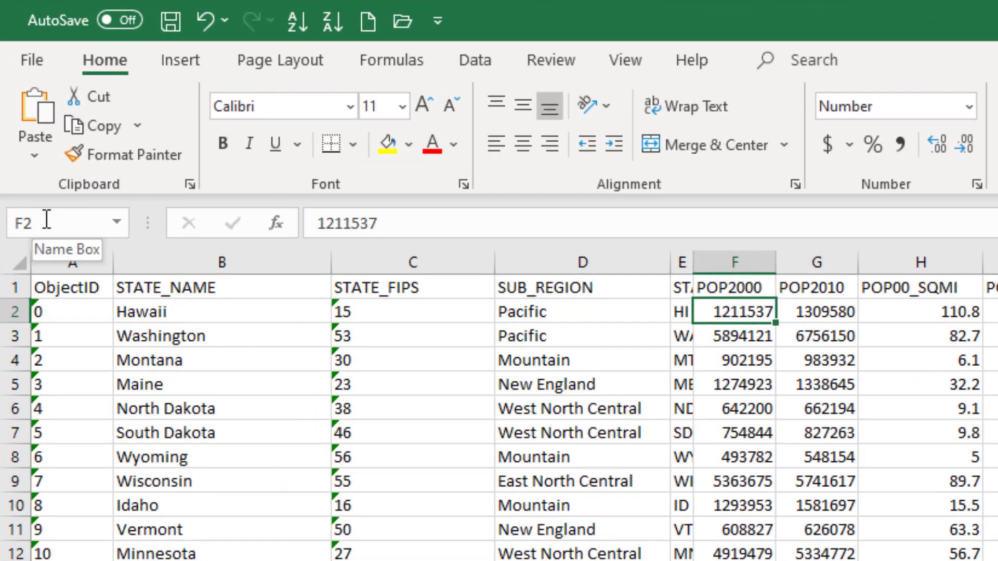
left_click(47, 219)
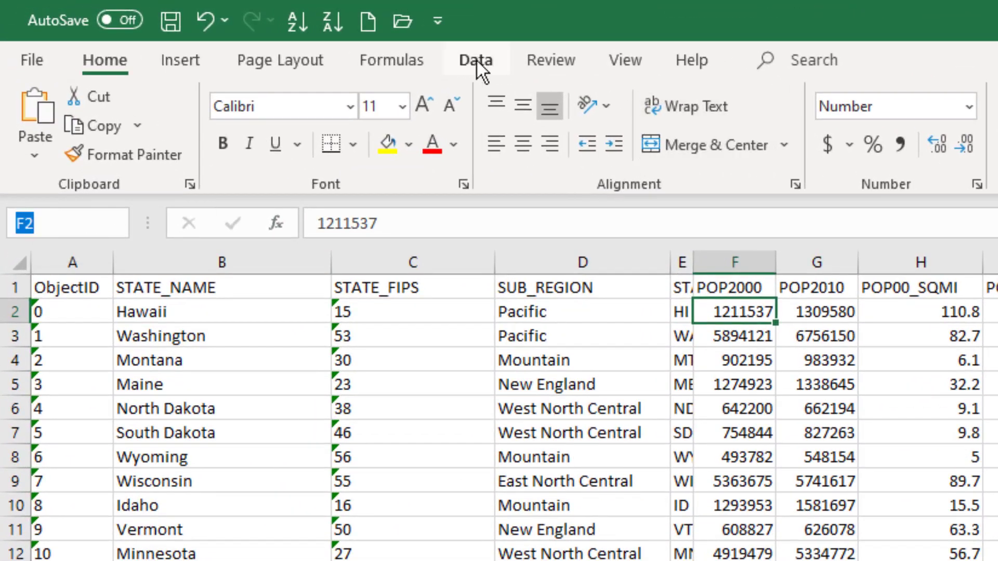
left_click(615, 61)
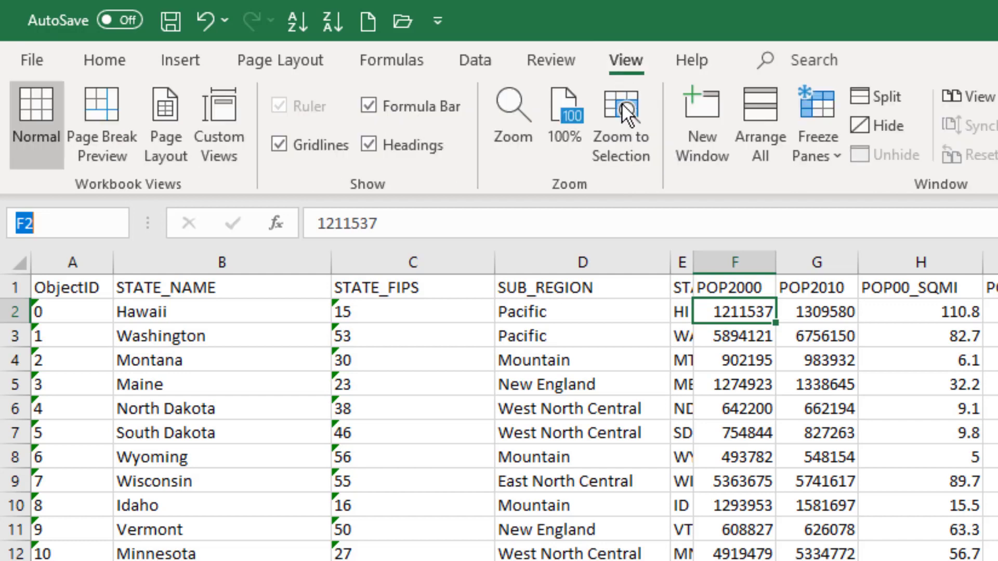
left_click(865, 99)
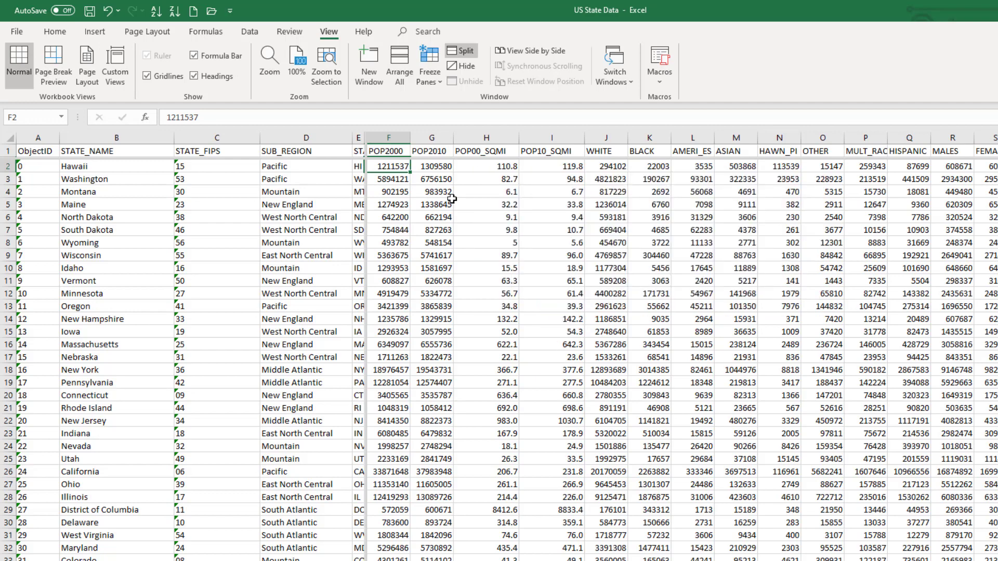
Apply the Bad cell style to the whole empty row 53 directly below the last state record
key("ctrl+Down")
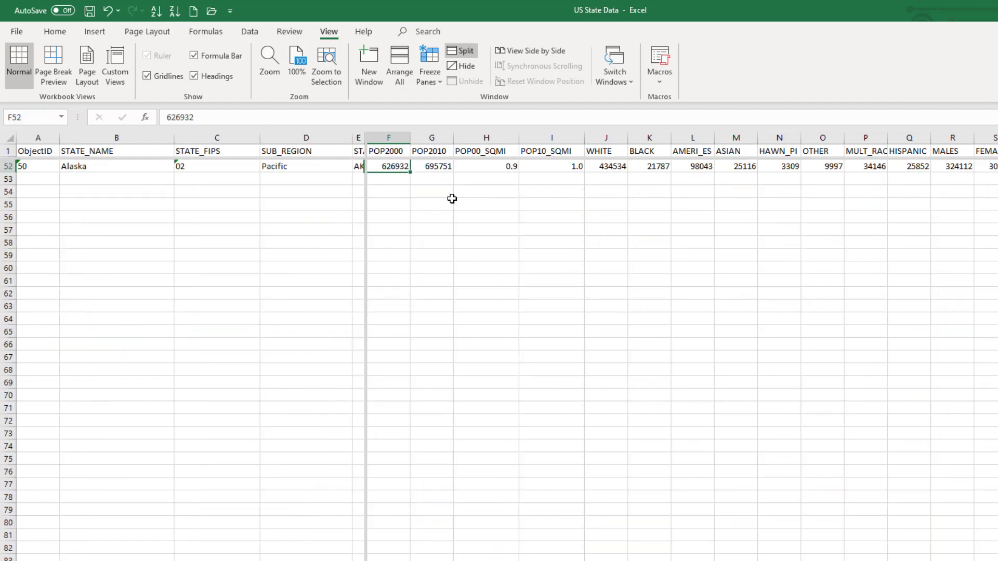
key("Down")
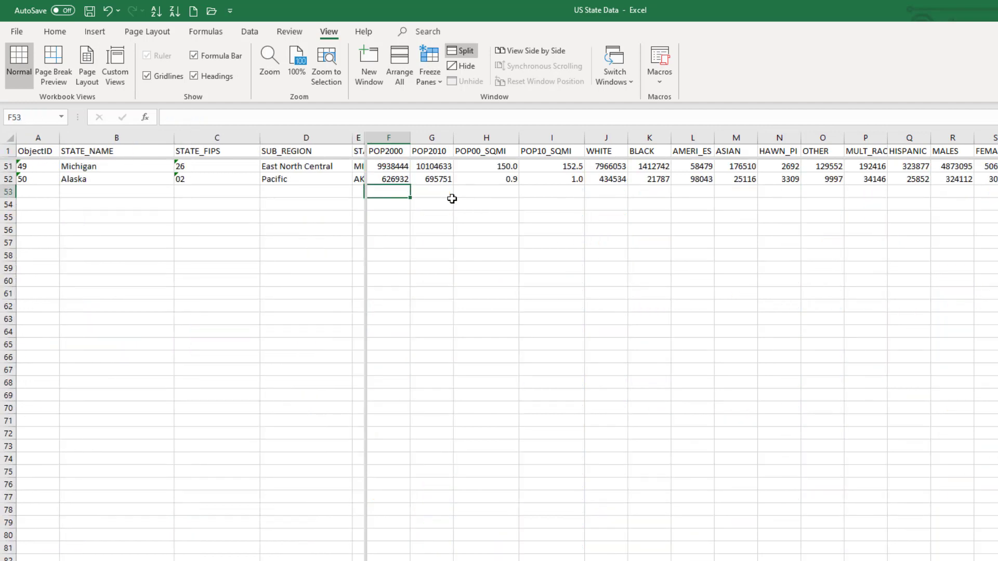
key("Down")
key("Down")
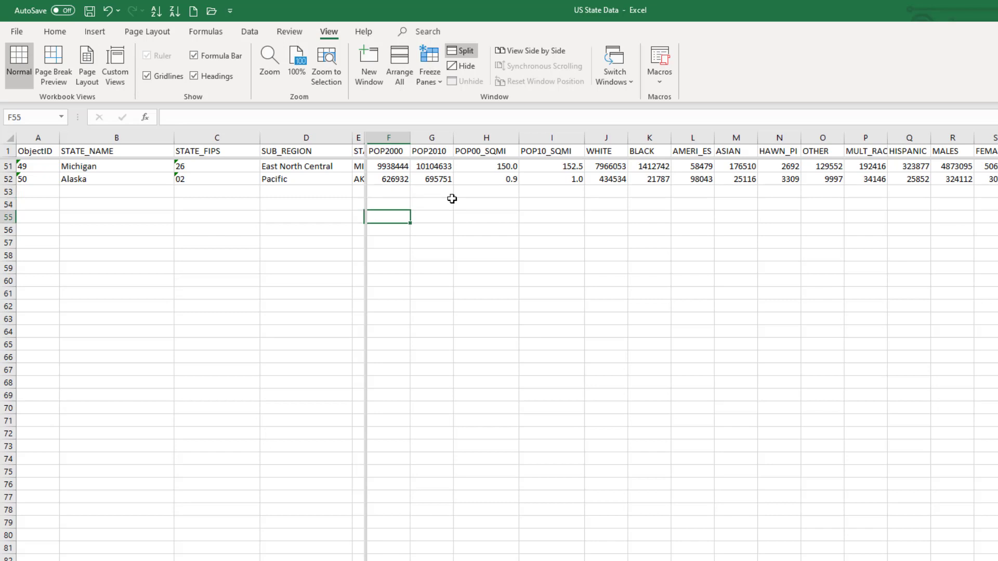
key("Up")
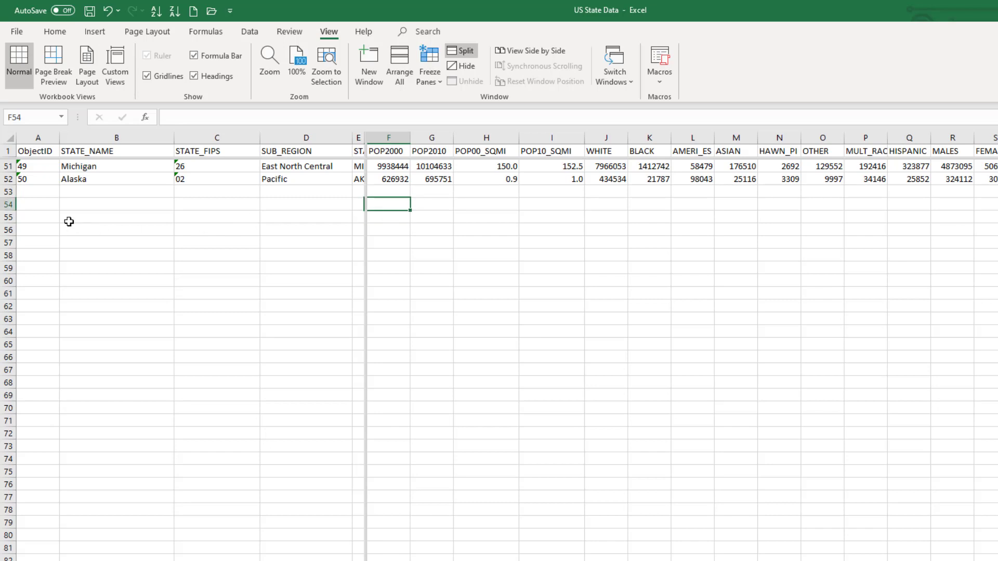
left_click(9, 192)
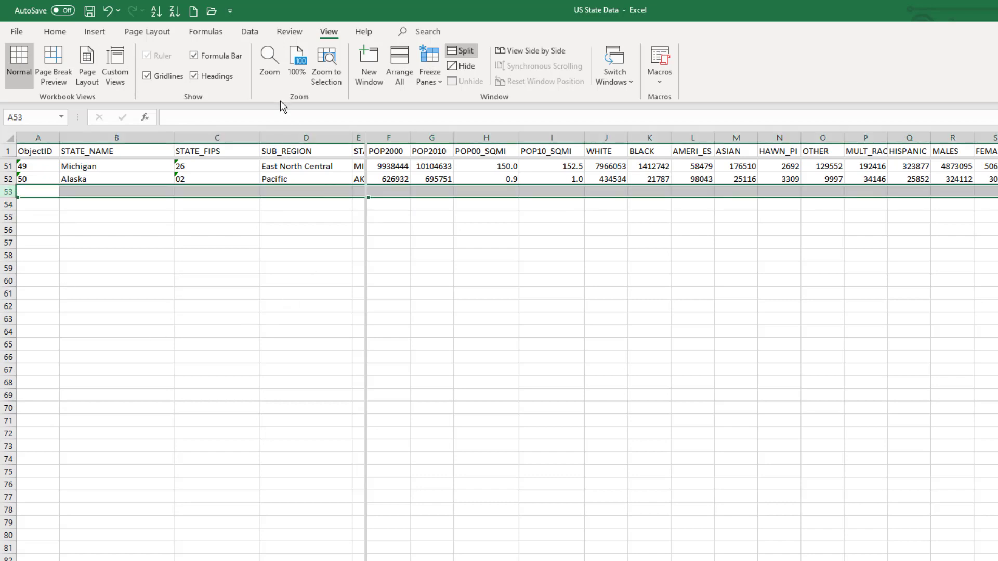
left_click(54, 32)
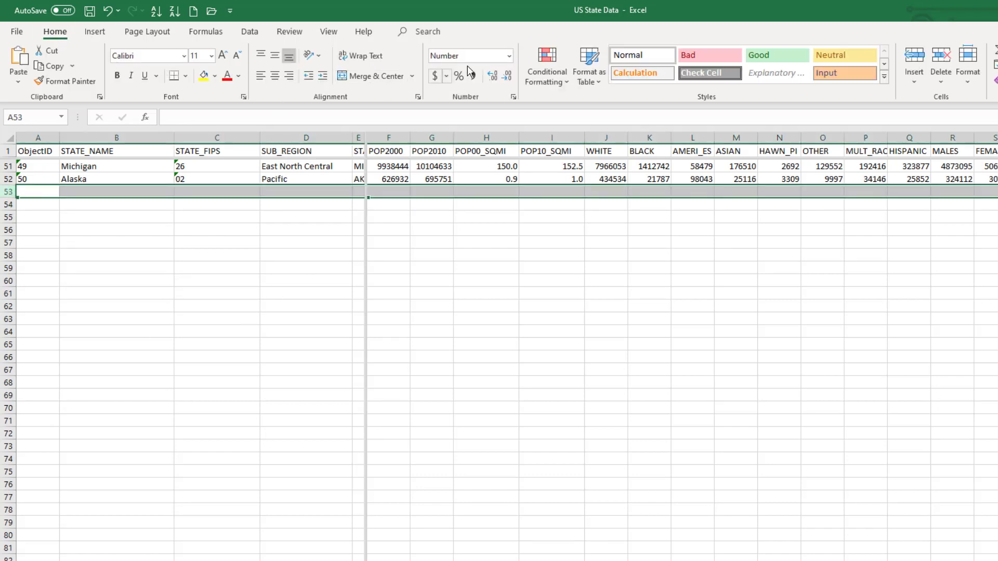
left_click(725, 57)
left_click(523, 263)
left_click(400, 224)
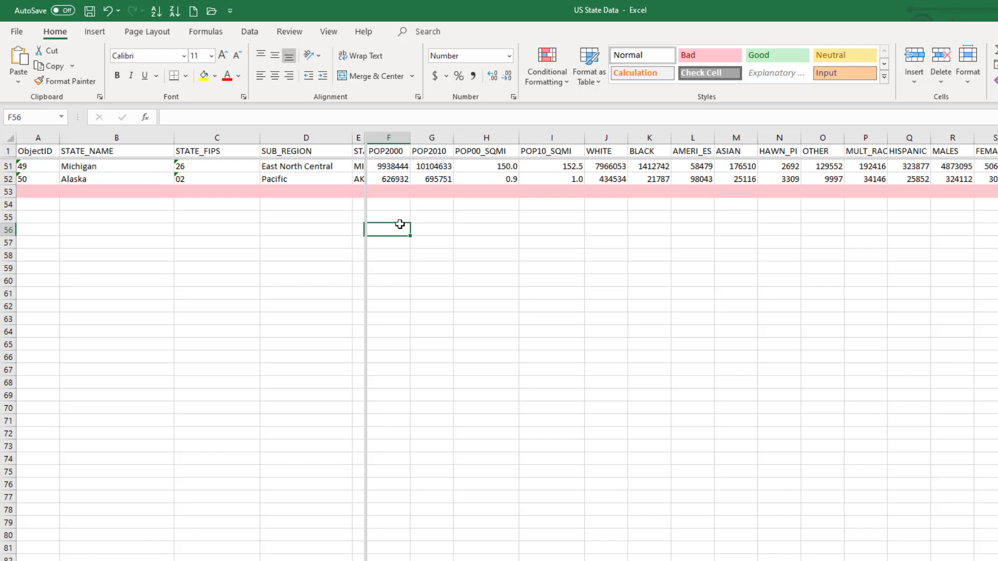
key("Up")
key("Up")
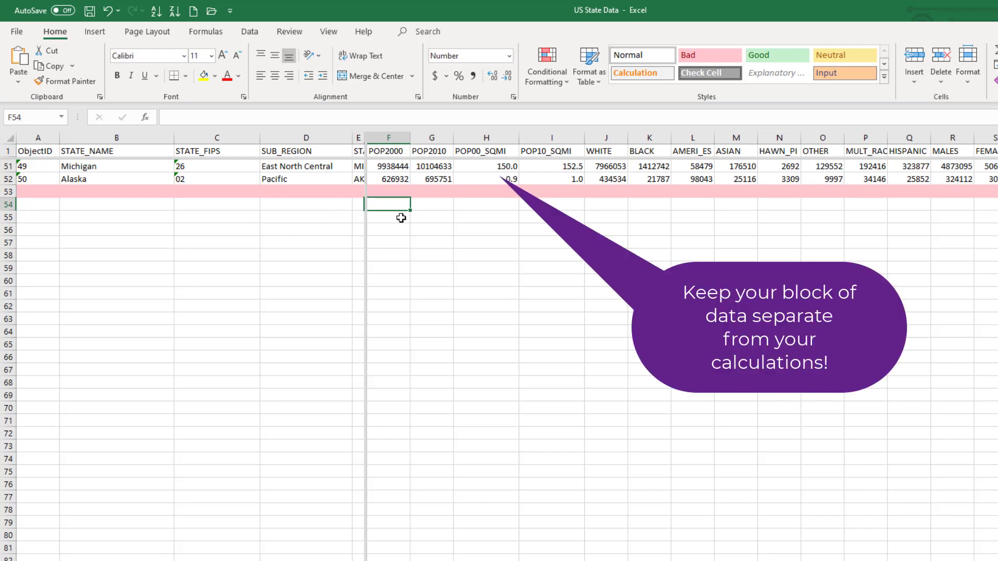
Enter the statistic labels Count, mode, median and mean in cells D54 to D57
left_click(305, 204)
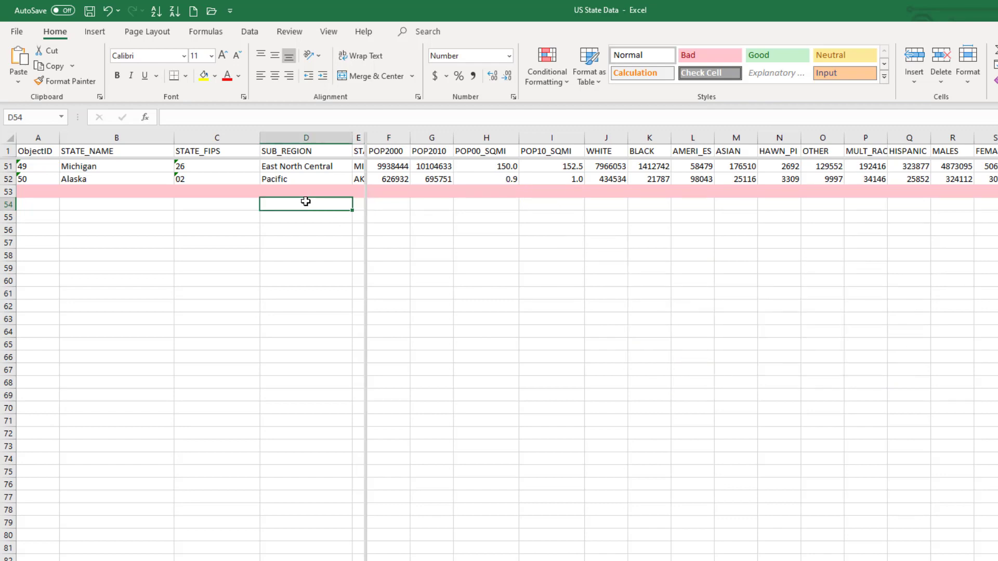
type("co")
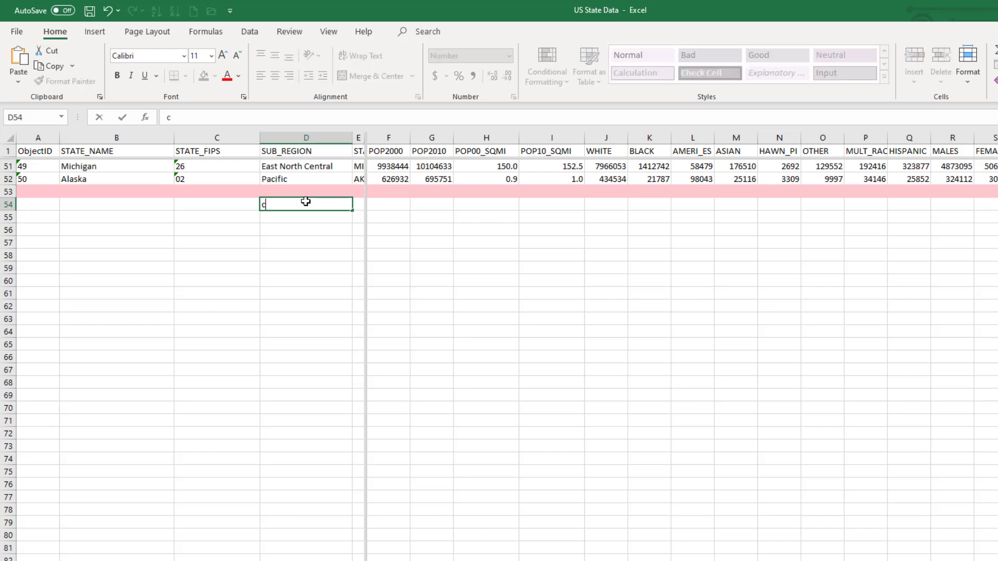
key("BackSpace")
key("BackSpace")
type("count")
key("Return")
type("mode")
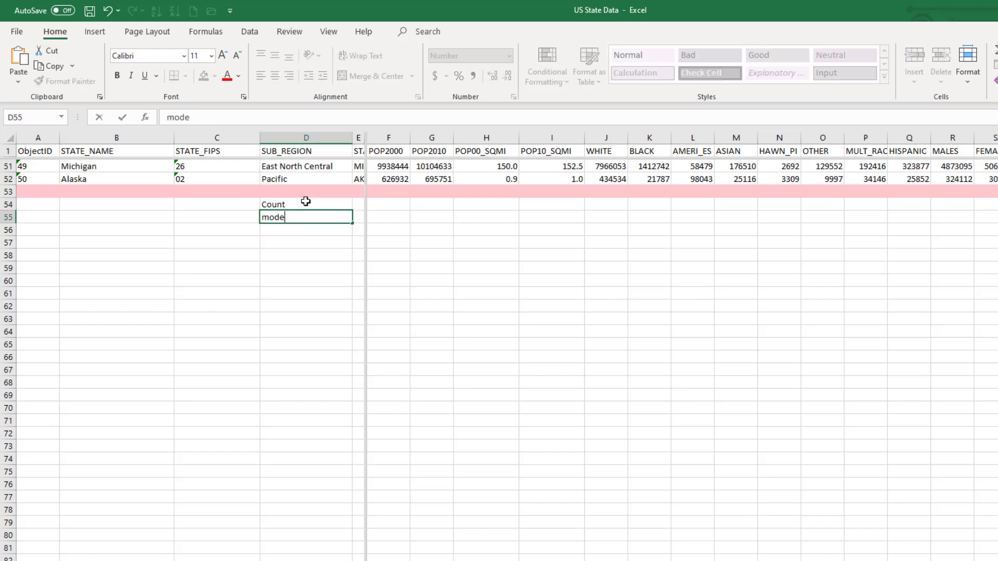
key("Return")
type("median")
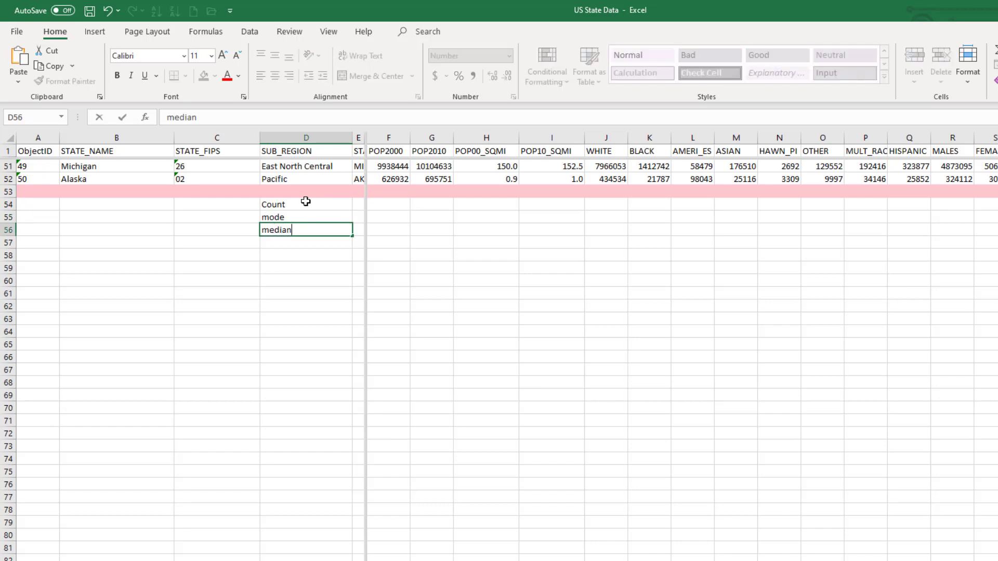
key("Return")
type("mean")
key("Return")
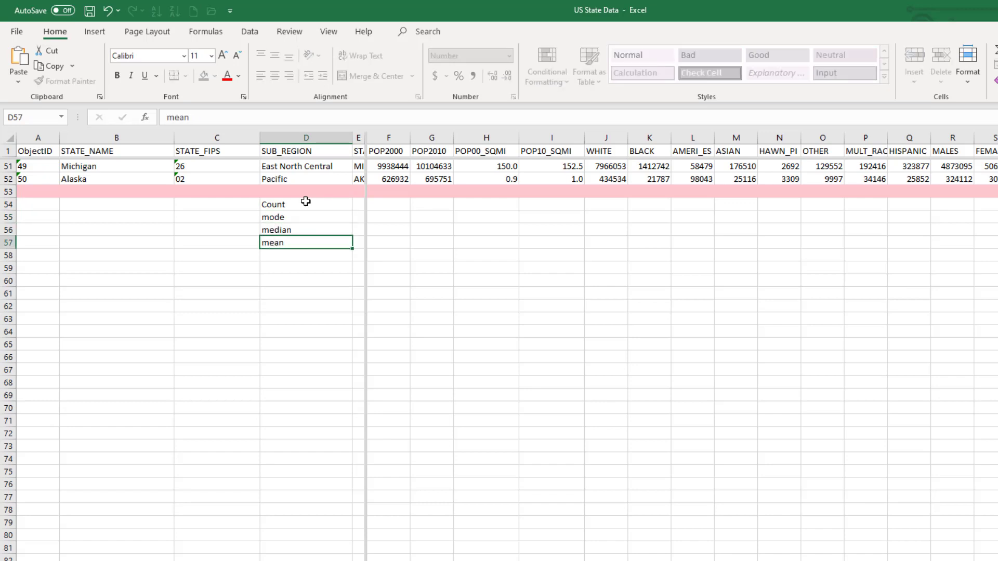
Enter the statistic labels standard deviation and Coefficient of Variation in cells D58 and D59
type("standard deviation")
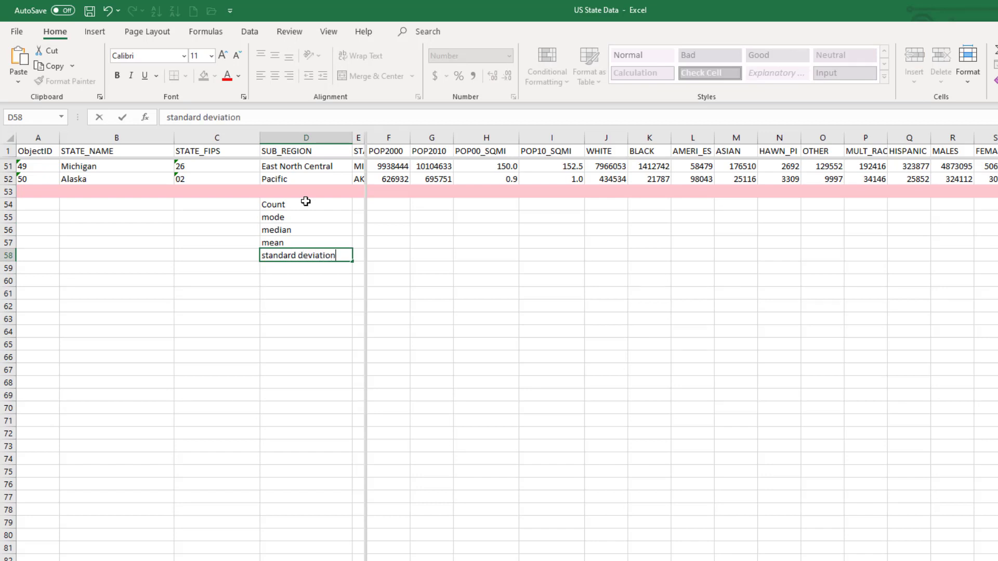
key("Return")
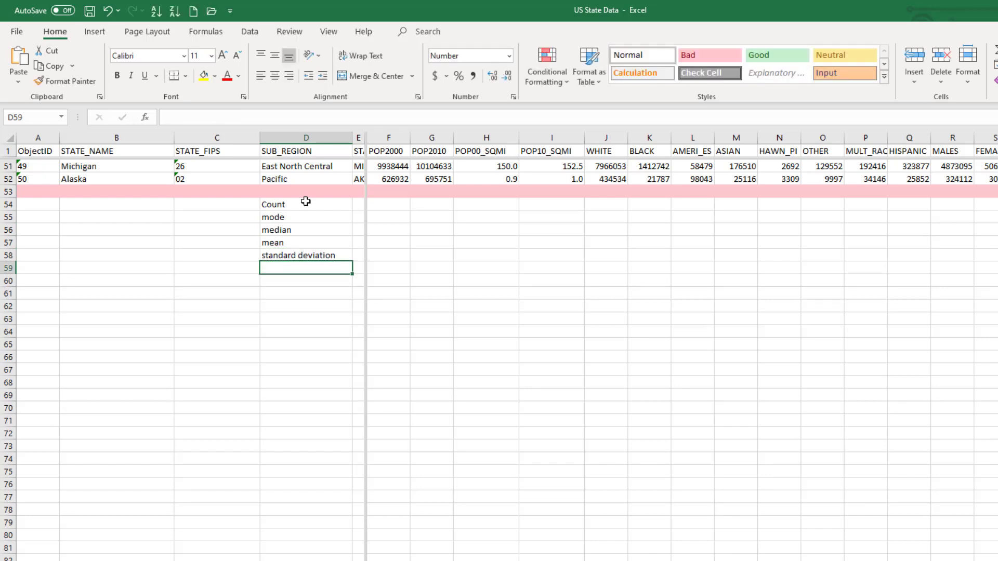
type("Coeffi")
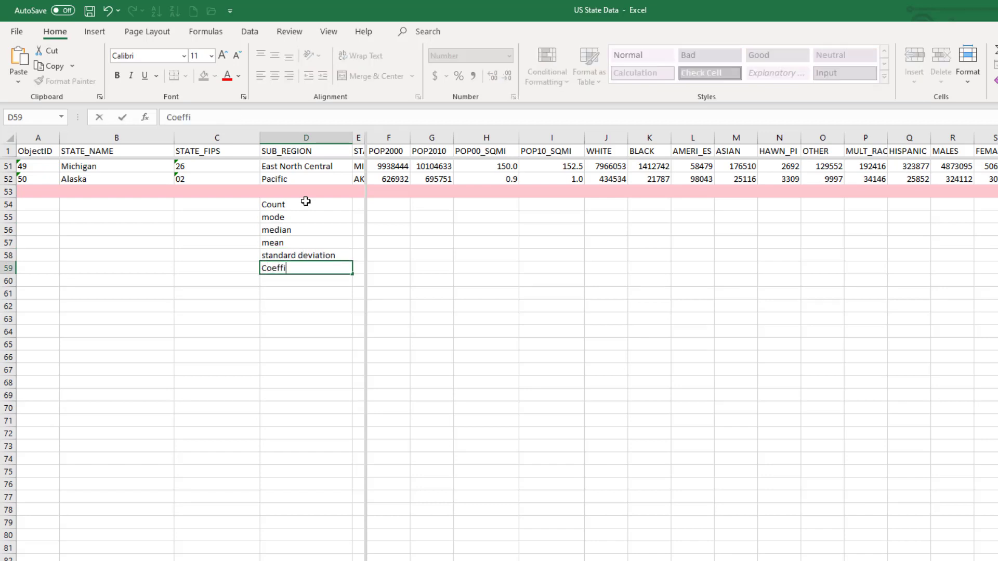
type("cient of Variou")
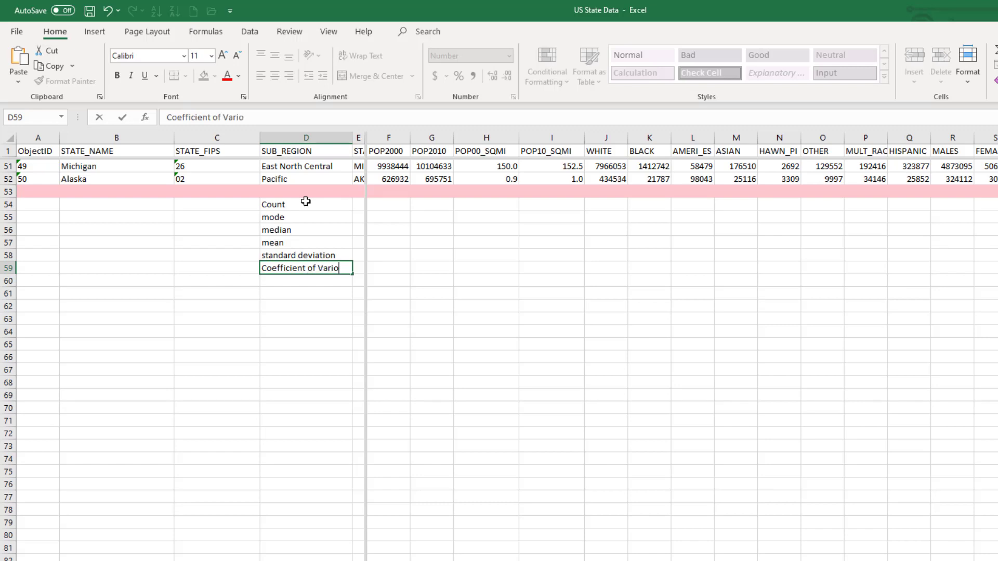
key("BackSpace")
key("BackSpace")
type("ation")
key("Return")
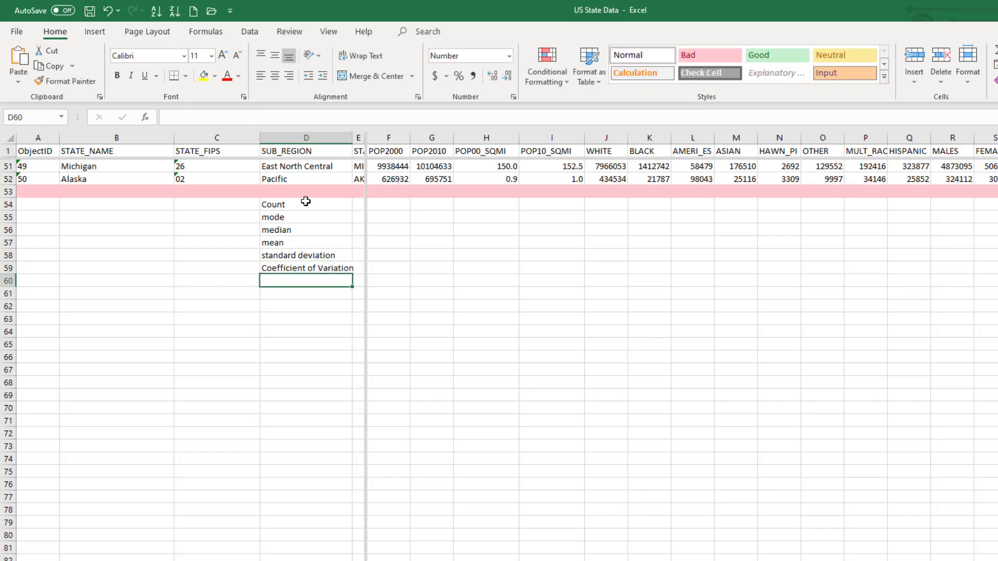
Add the labels Skewness and Kurtosis. in cells D60 and D61 to complete the statistics list
type("Skewness")
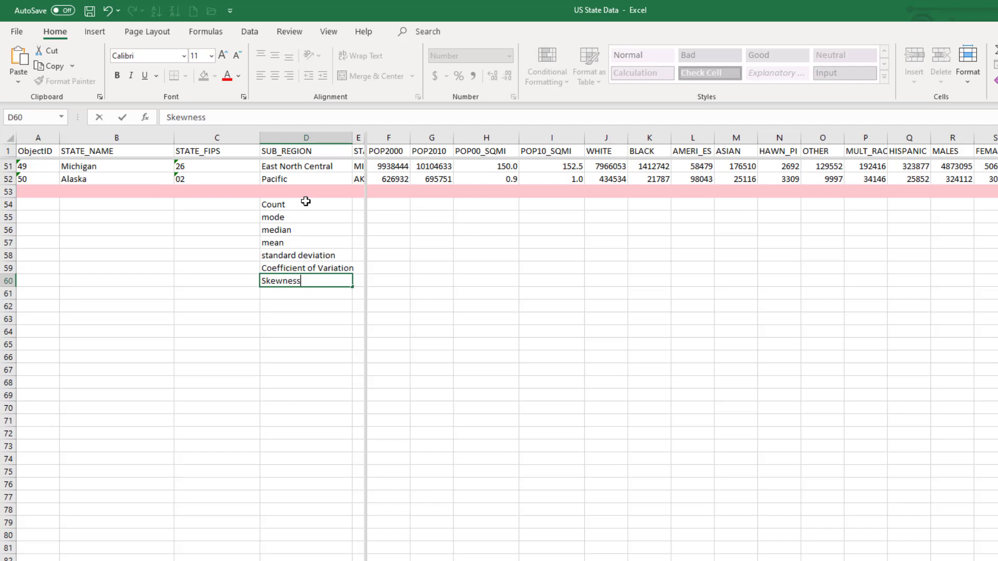
key("Return")
type("Kurt")
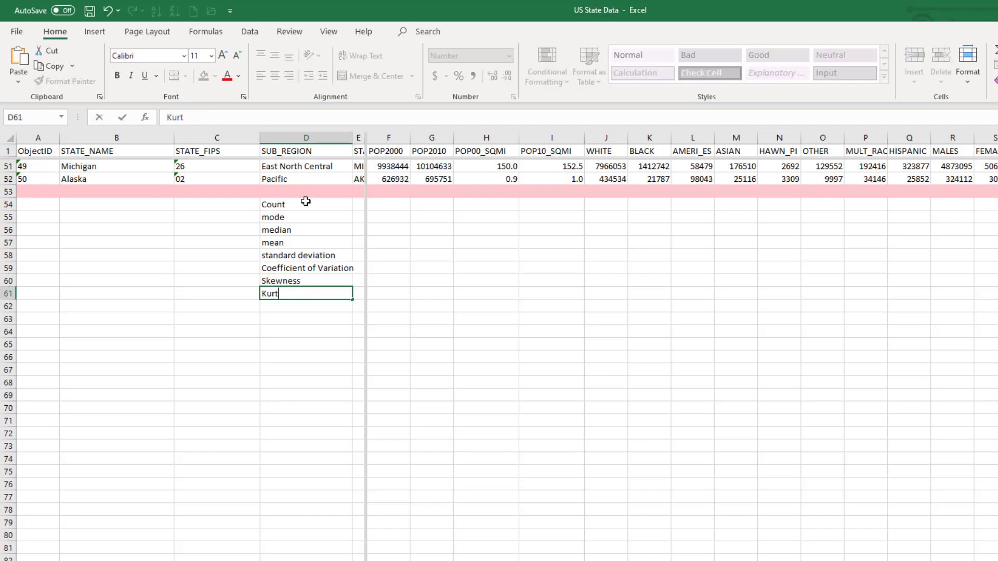
type("osis.")
key("Return")
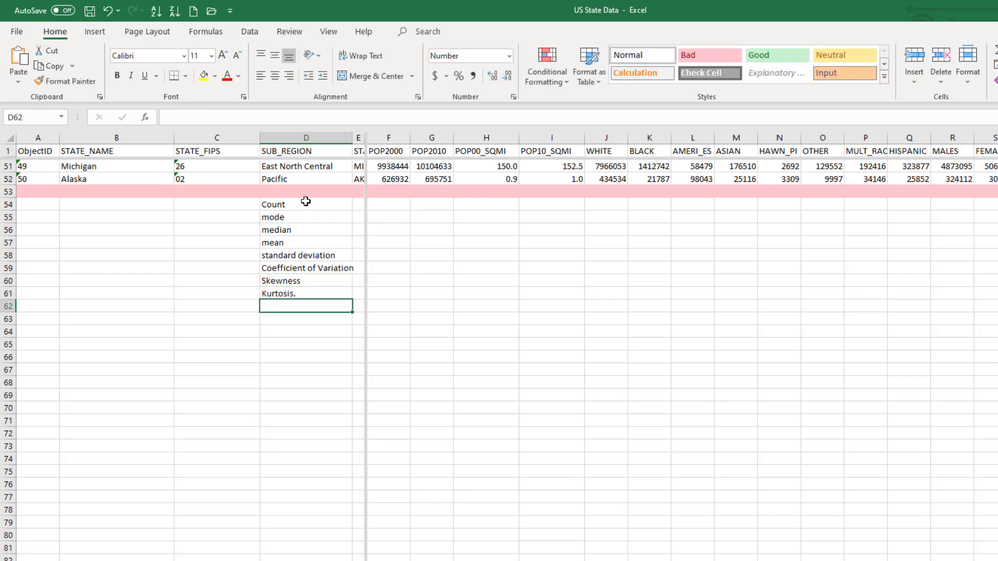
Insert the statistical COUNT function in cell F54 for the POP2000 column, using the range F2:F53
left_click(396, 204)
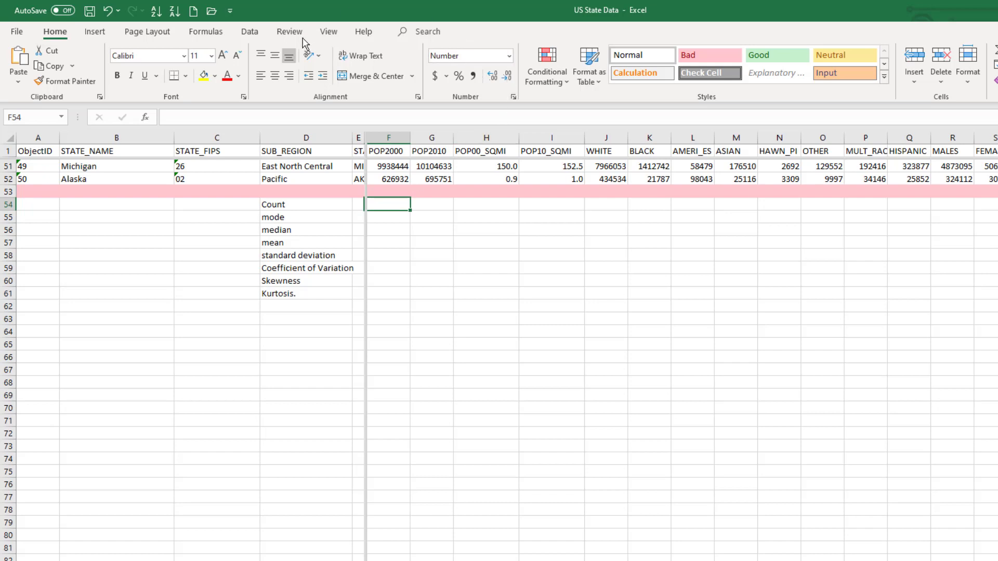
left_click(202, 33)
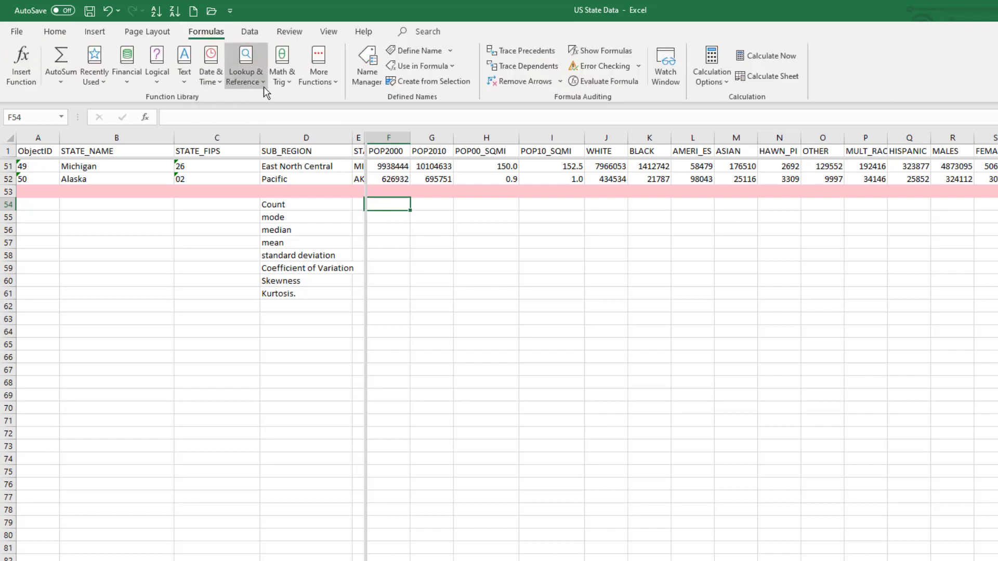
left_click(334, 83)
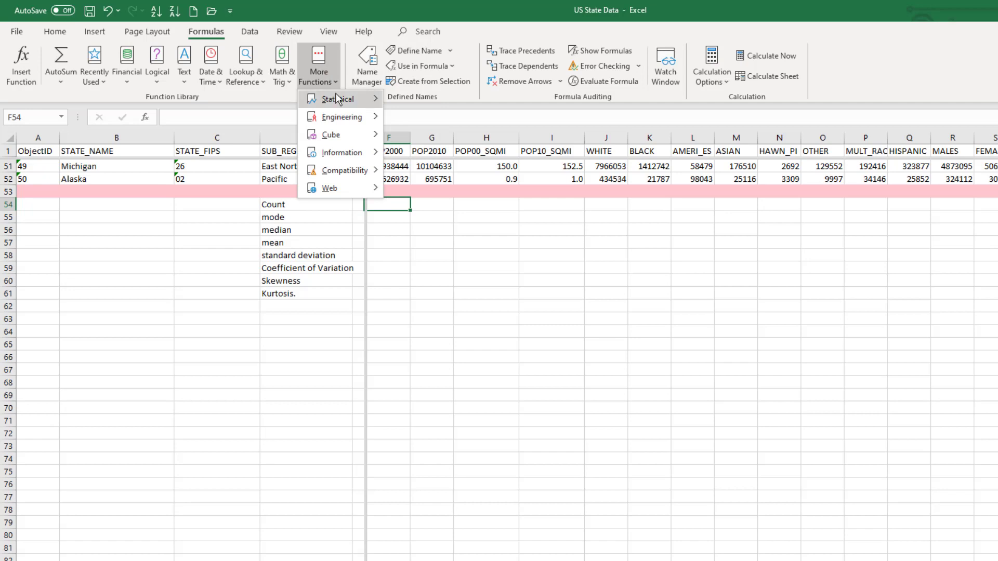
mouse_move(338, 98)
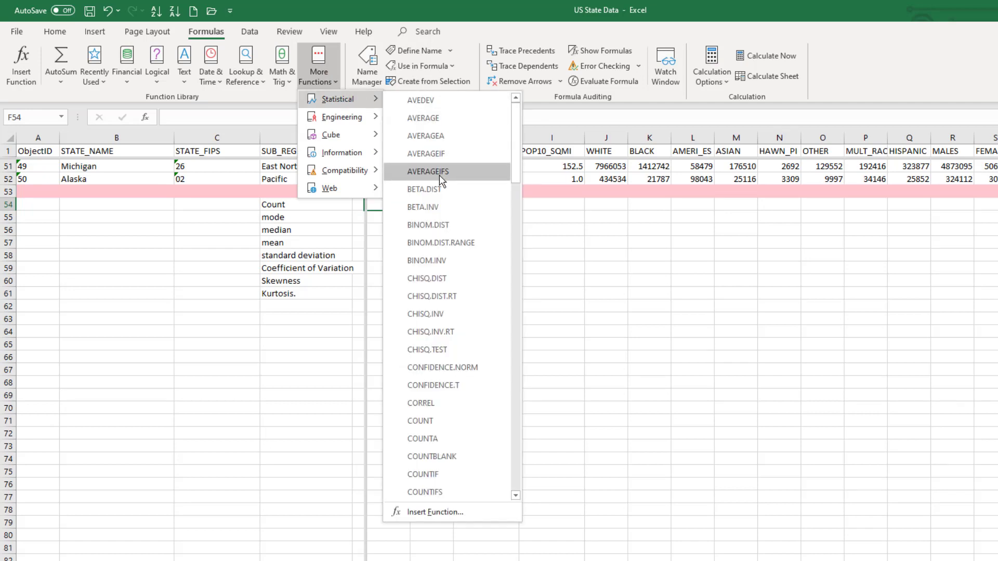
scroll(437, 241, "down", 1)
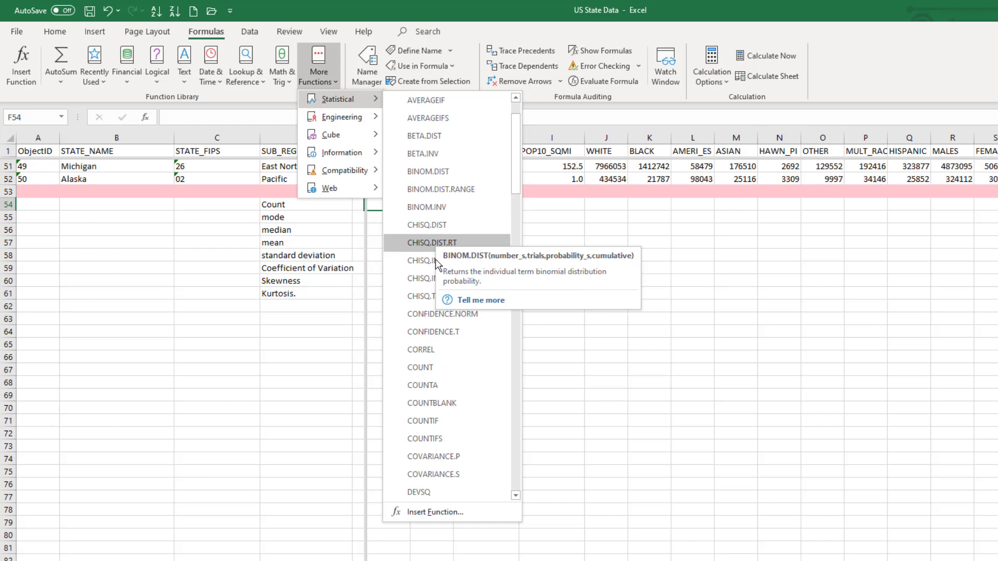
left_click(434, 365)
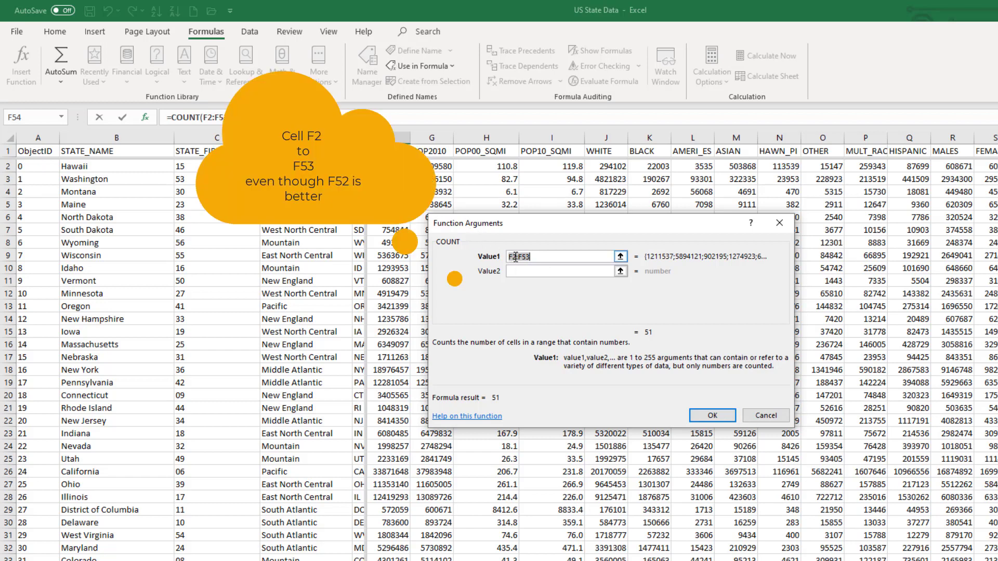
left_click(712, 416)
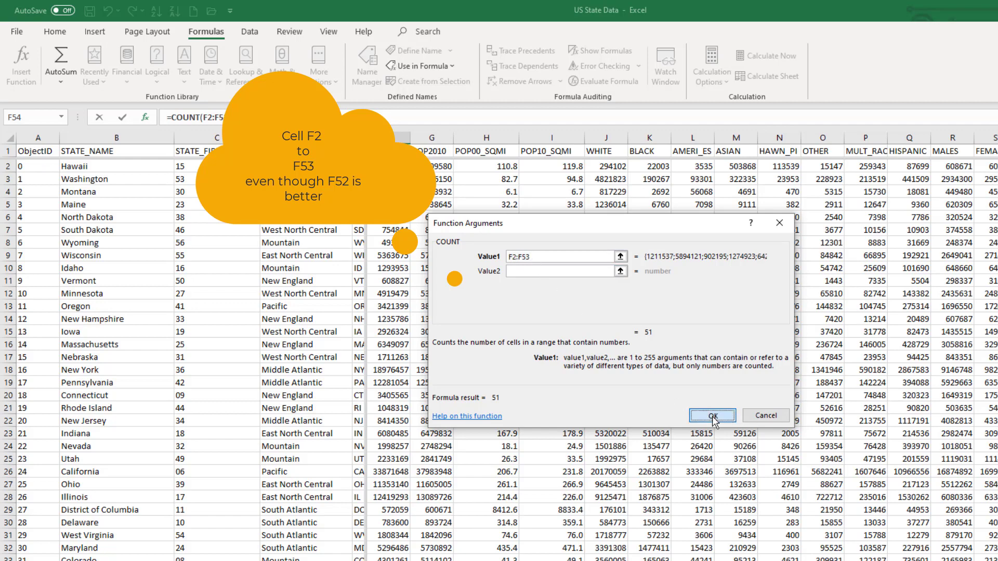
Correct the COUNT formula in cell F54 so that its range is F2:F52, leaving out the empty separator row
scroll(540, 347, "down", 10)
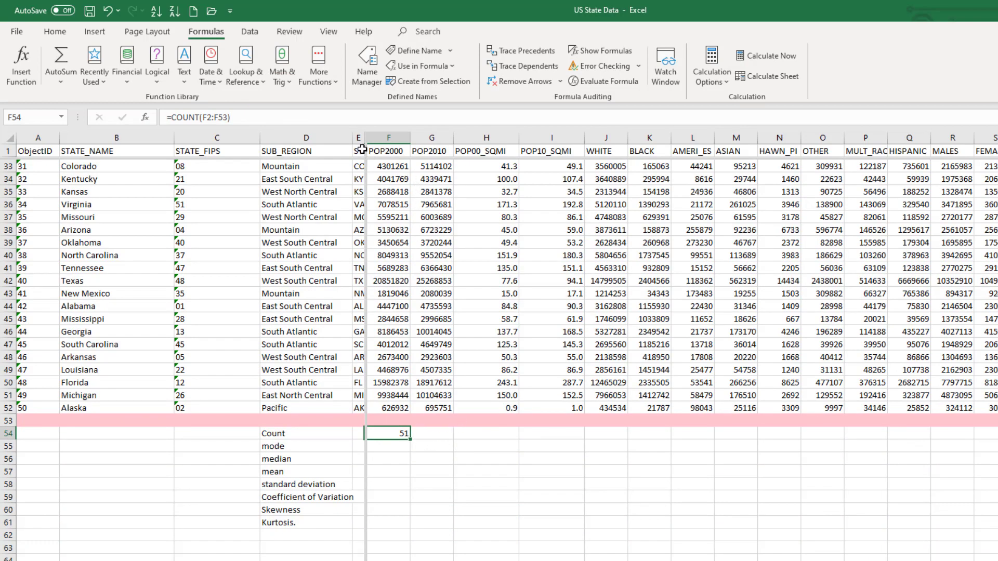
key("Left")
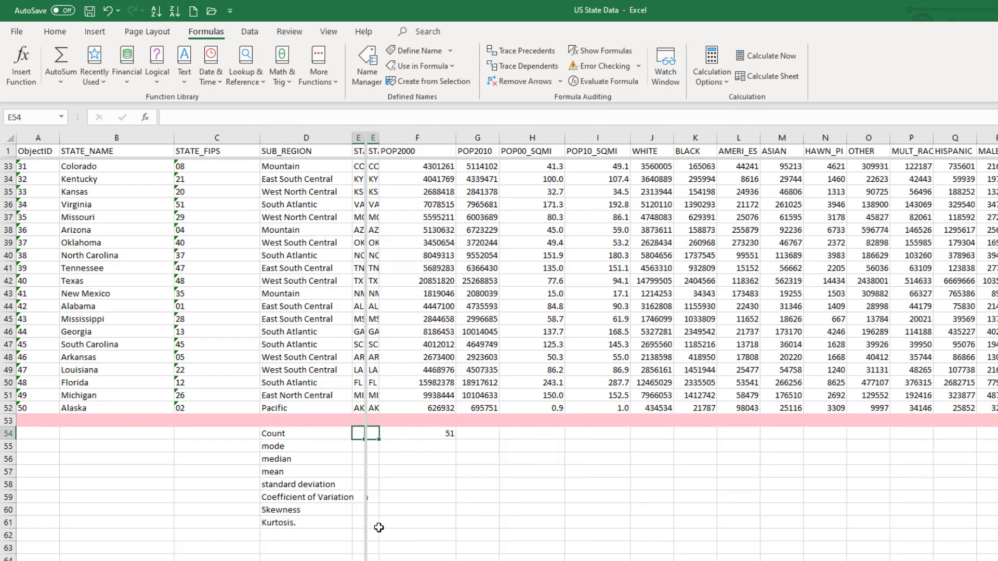
left_click(450, 438)
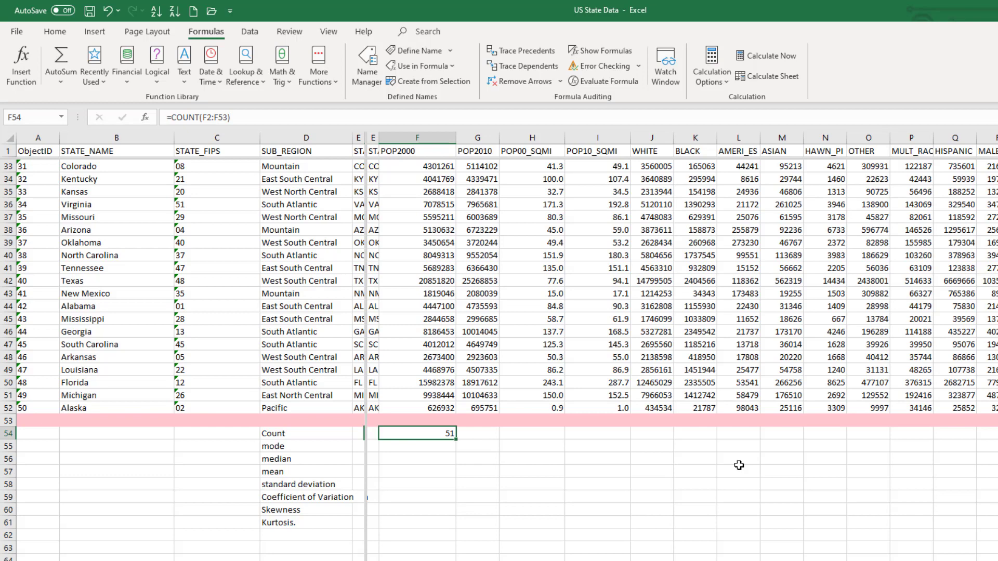
key("F2")
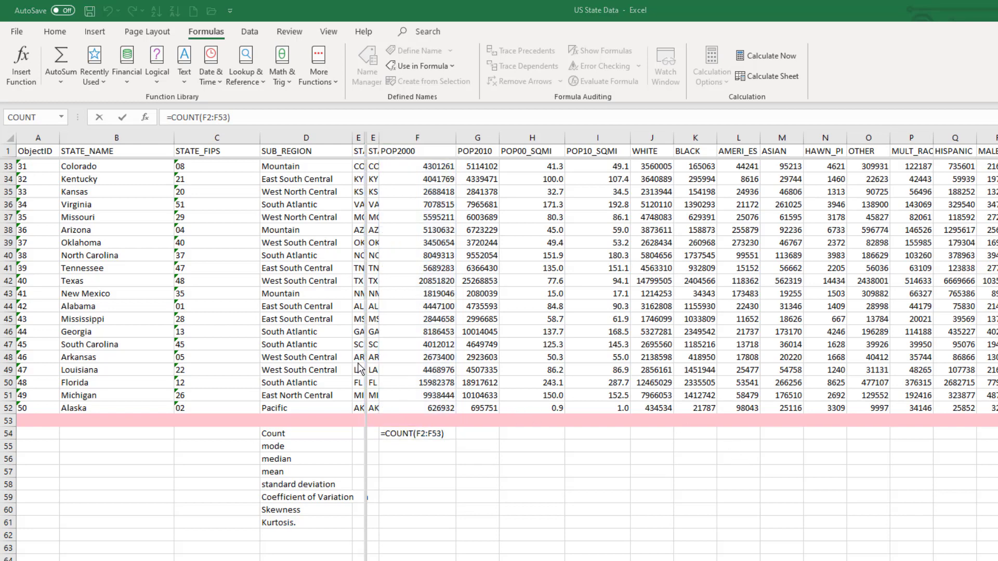
left_click(408, 431)
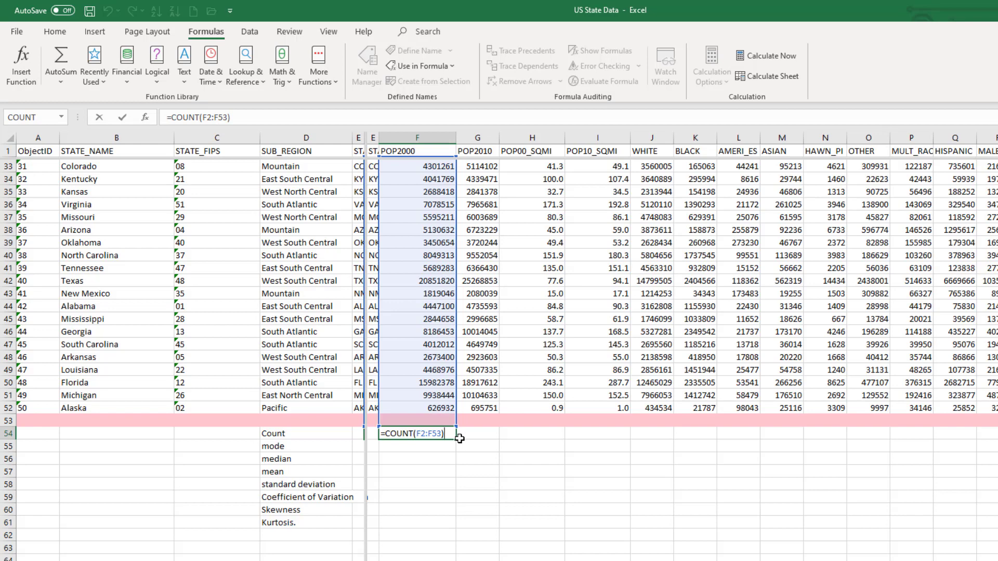
key("Left")
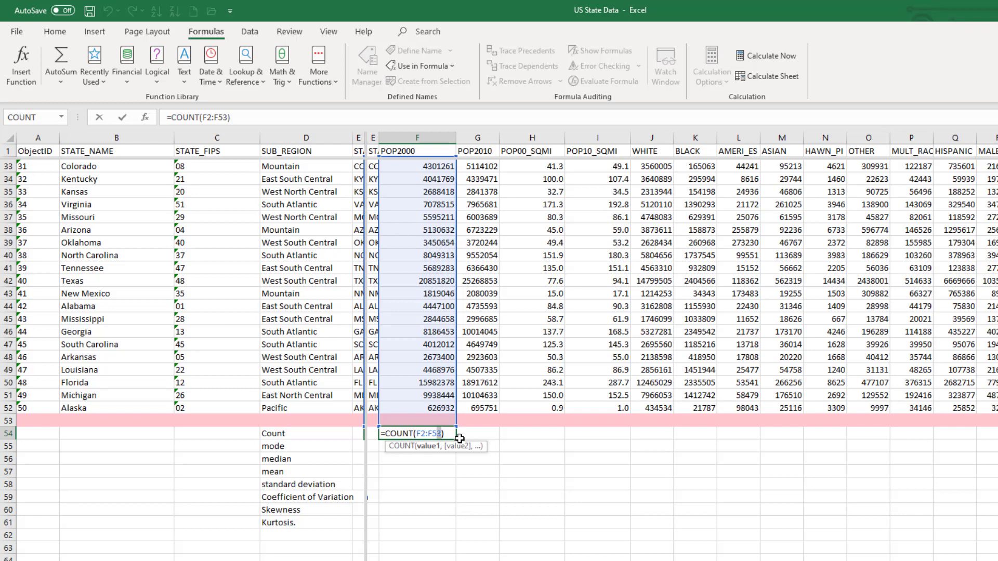
type("2")
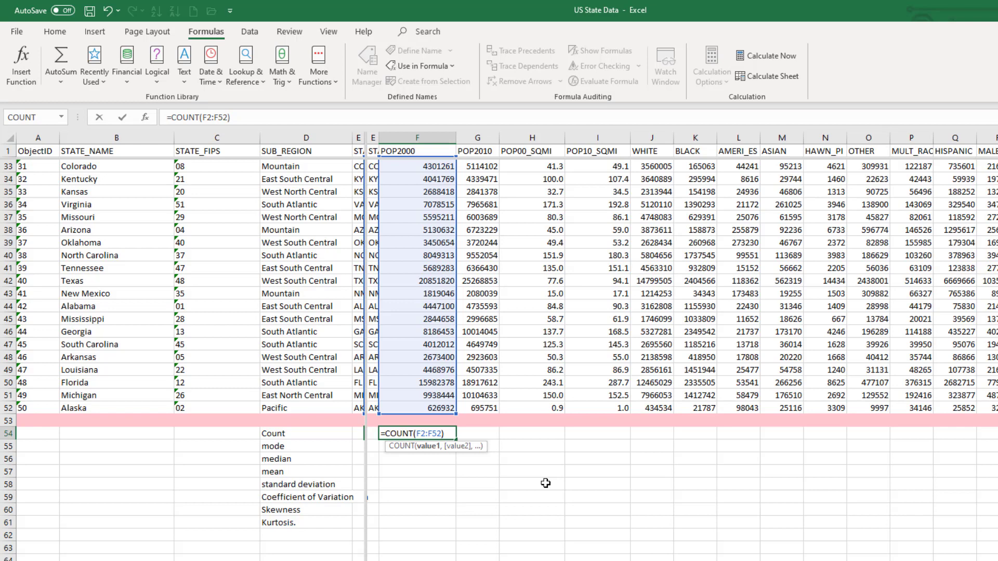
key("ctrl+Return")
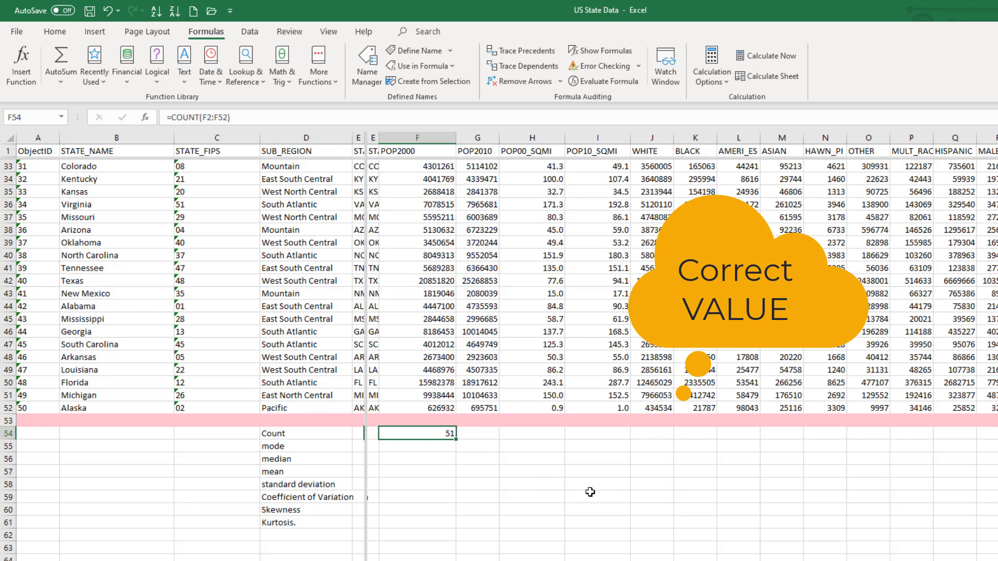
Calculate the mode of the POP2000 values in cell F55 with a MODE formula over F2:F52
key("Down")
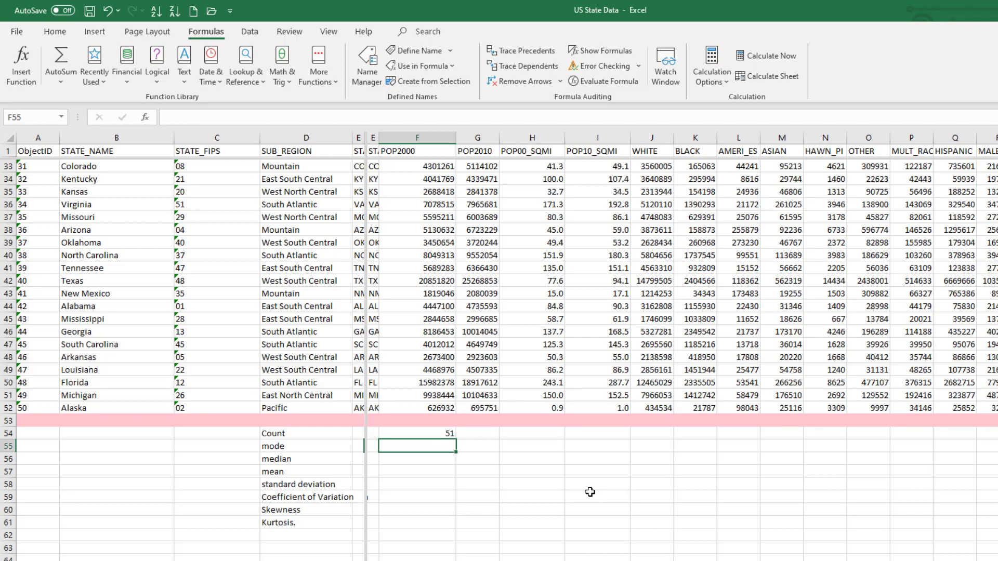
type("=")
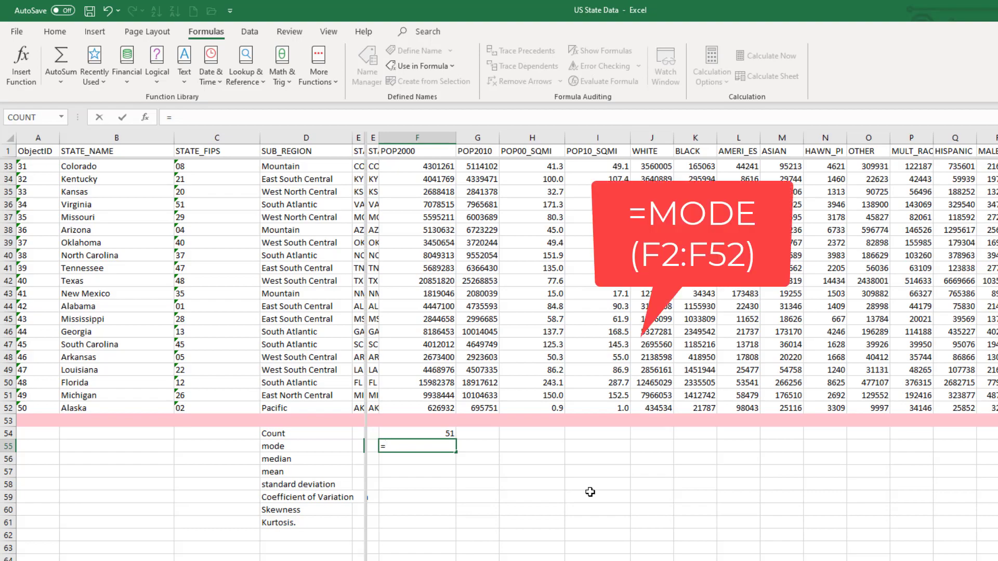
type("mo")
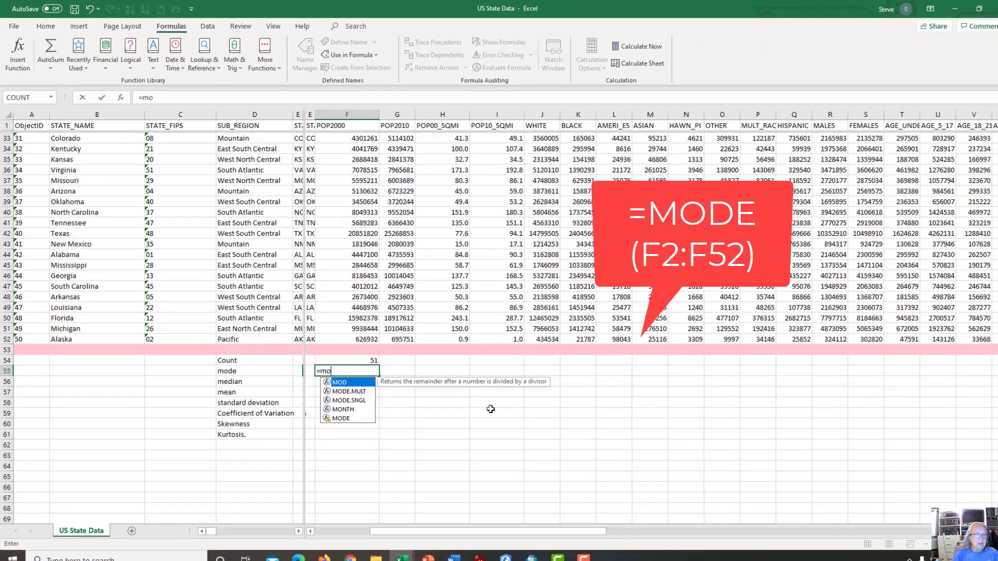
type("de(")
key("Up")
key("Up")
key("Up")
key("ctrl+shift+Up")
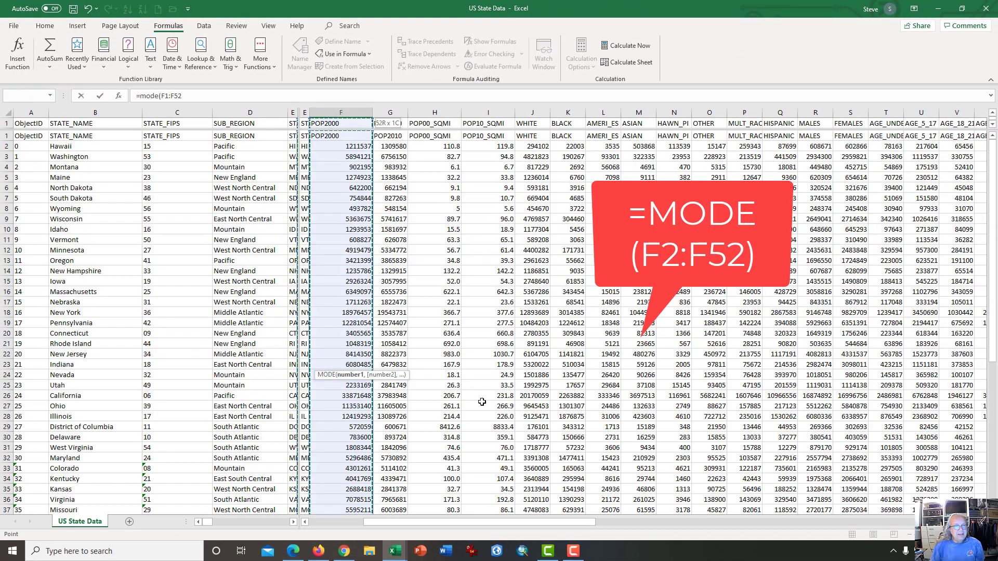
key("shift+Down")
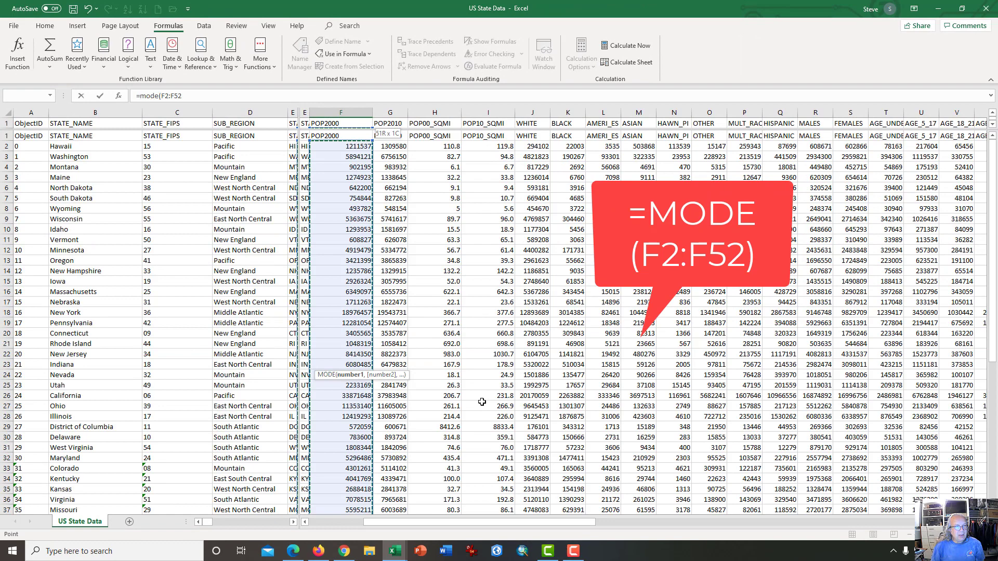
key("Return")
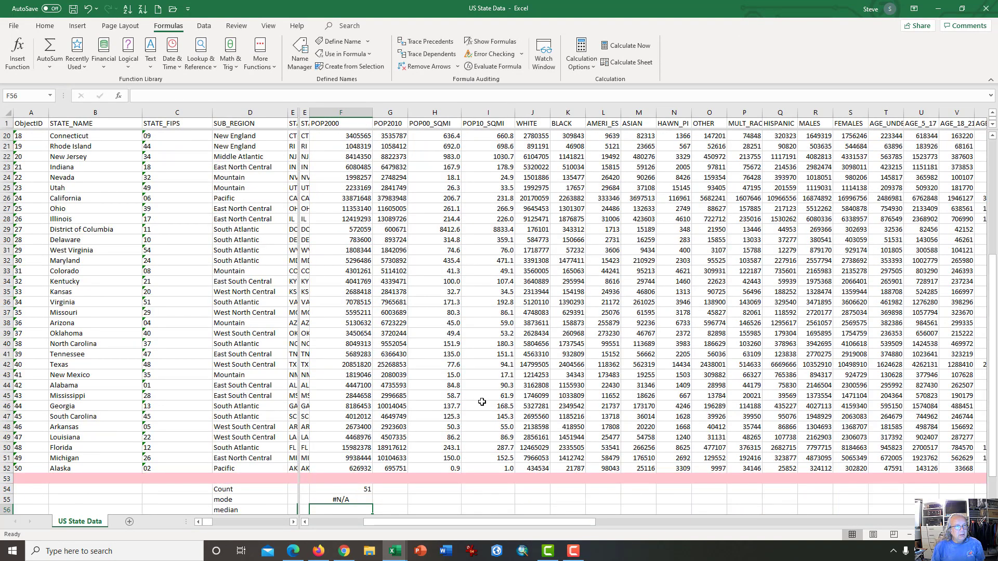
key("Up")
scroll(482, 401, "down", 1)
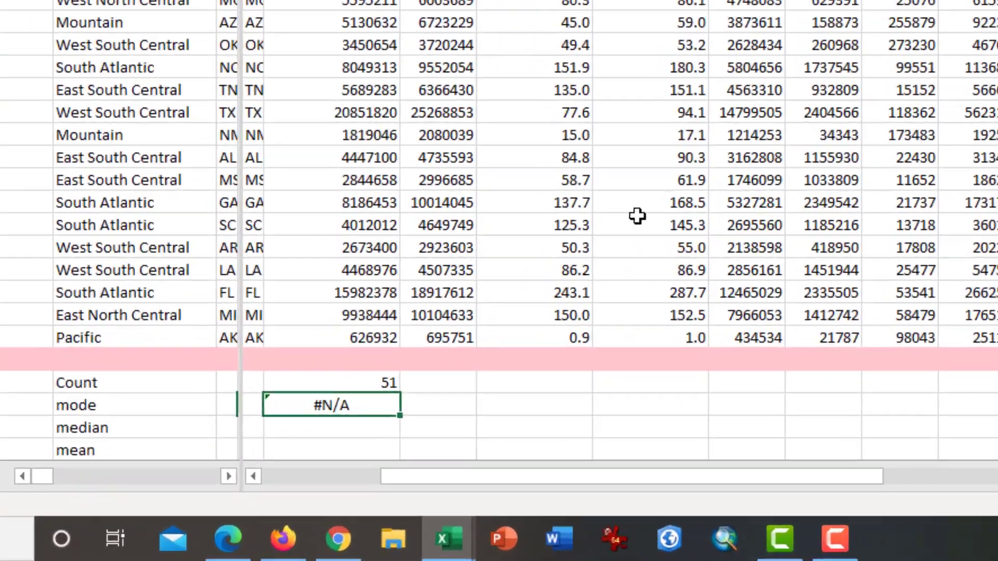
key("Down")
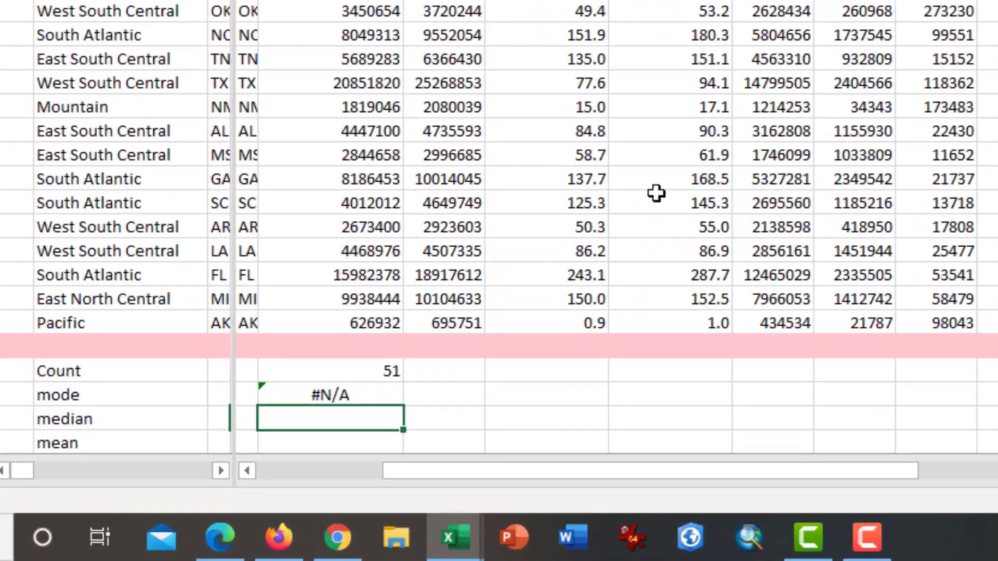
key("Up")
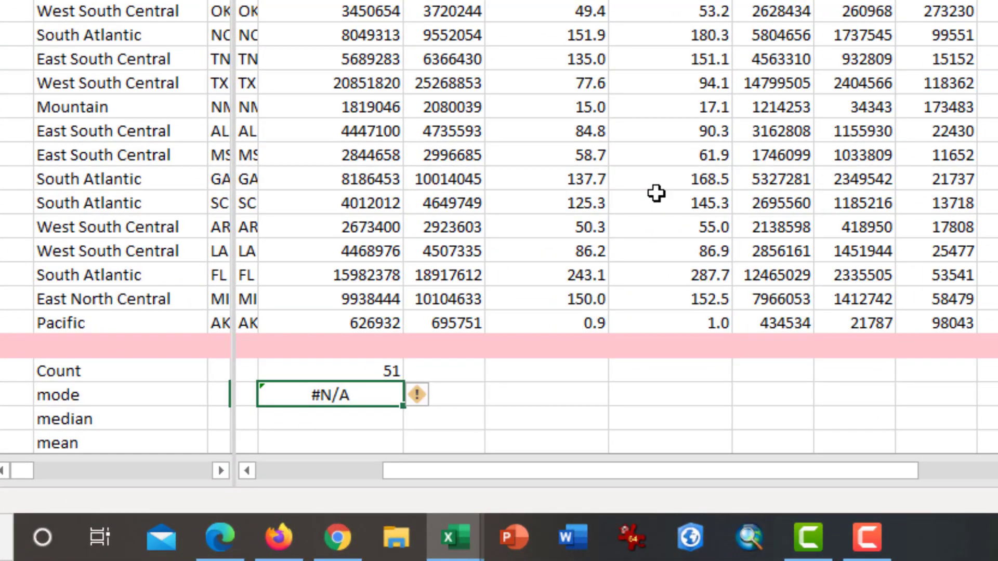
Calculate the median of the POP2000 values in cell F56 with a MEDIAN formula over F2:F52
key("Down")
type("=")
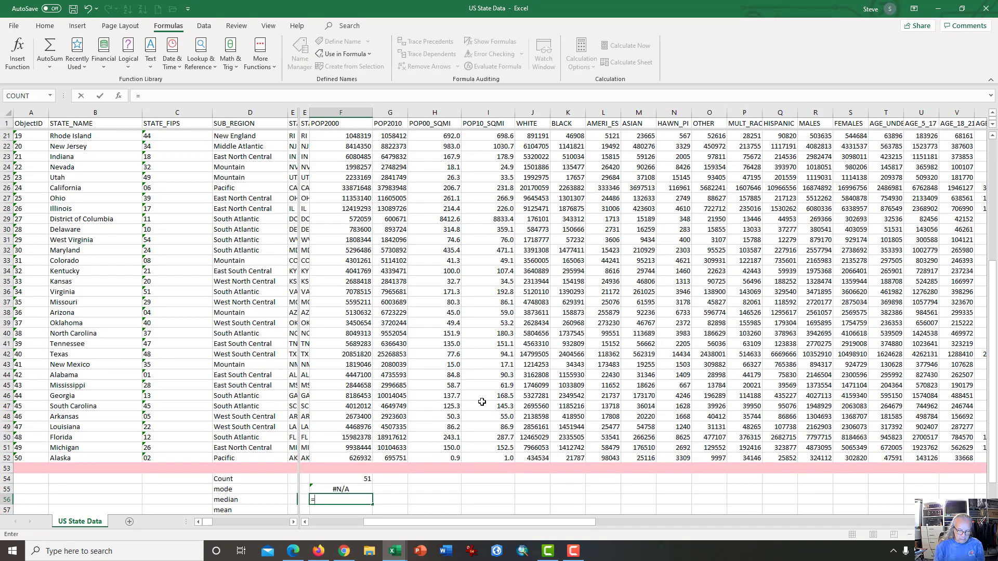
type("medi")
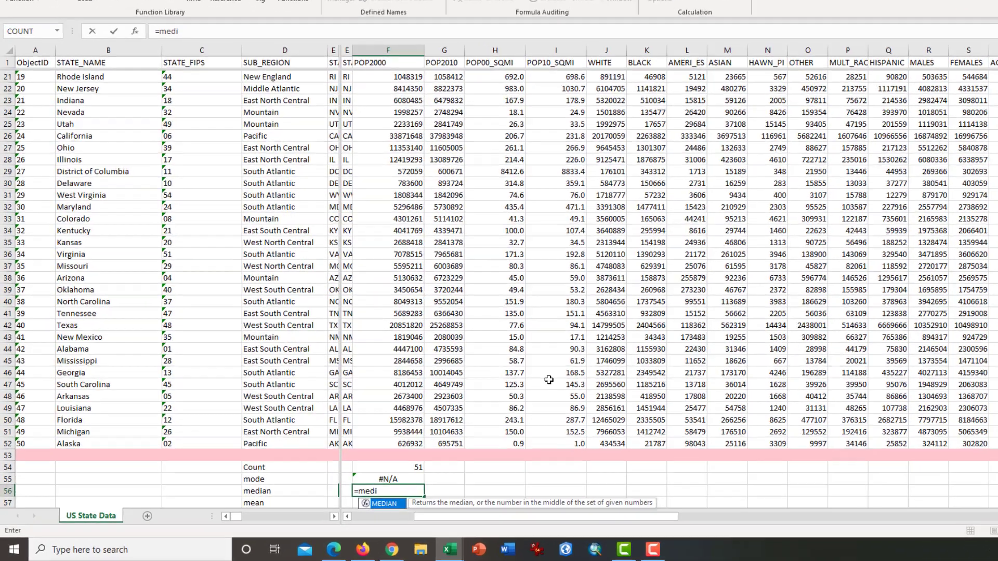
key("Tab")
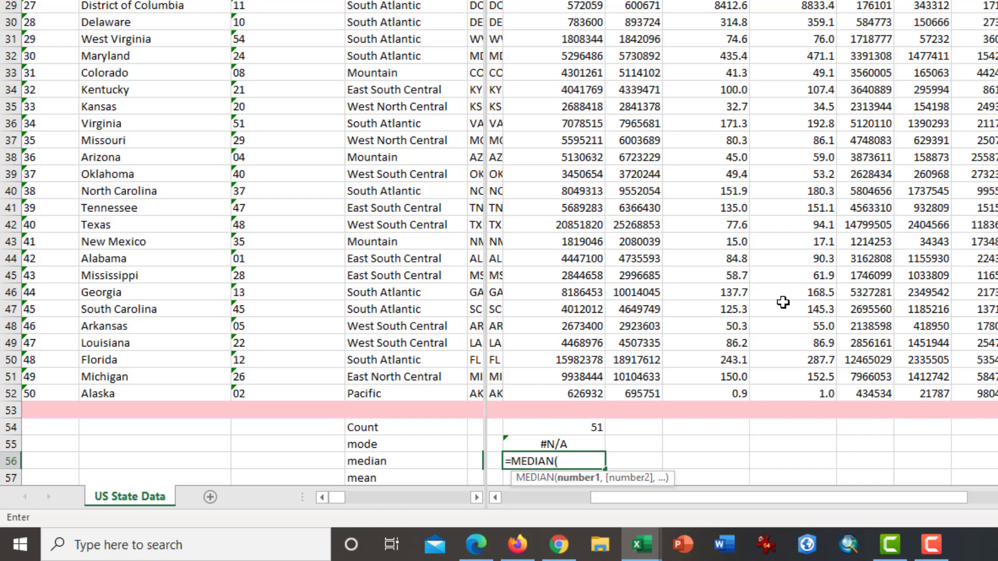
key("Up")
key("Up")
key("Up")
key("Up")
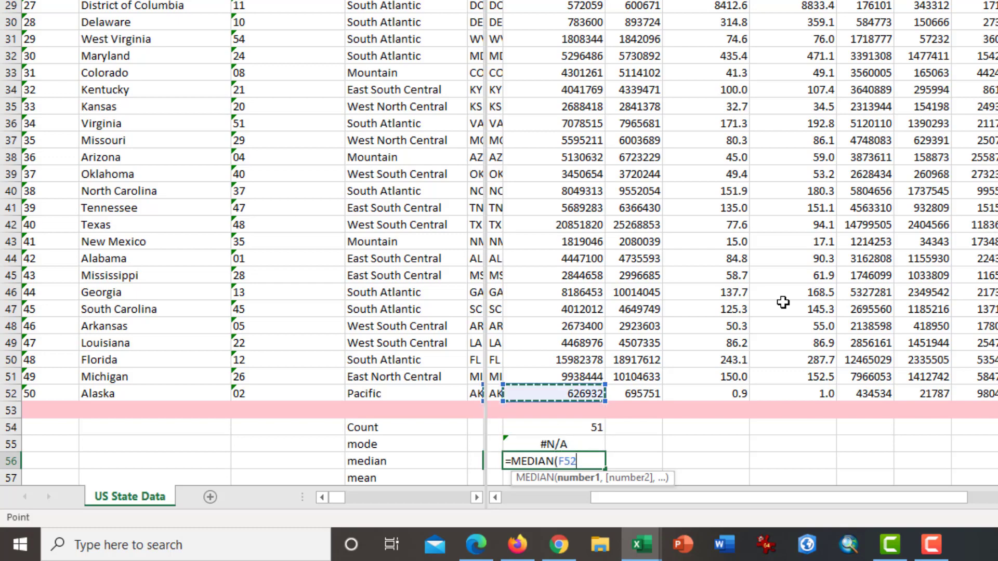
key("ctrl+shift+Up")
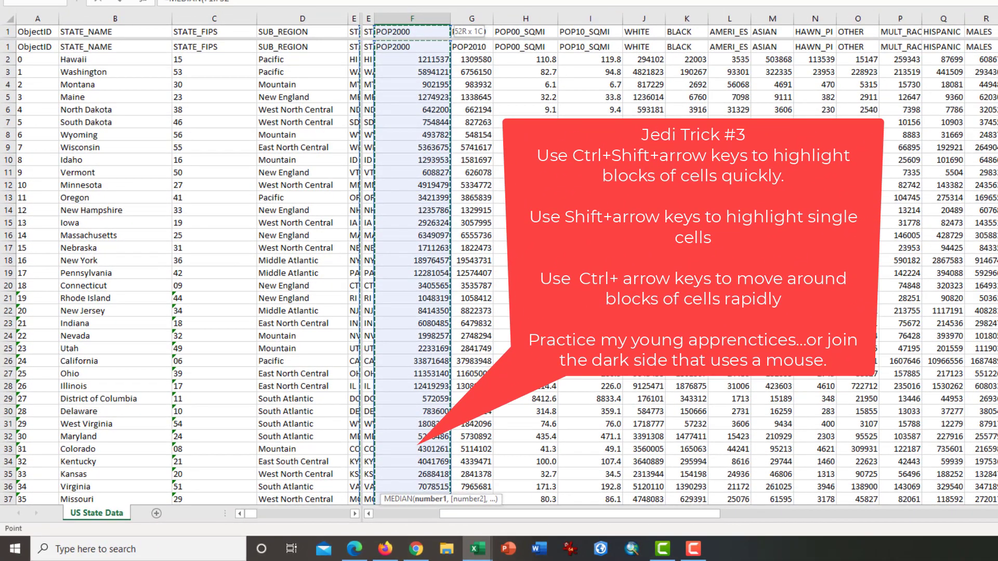
key("shift+Down")
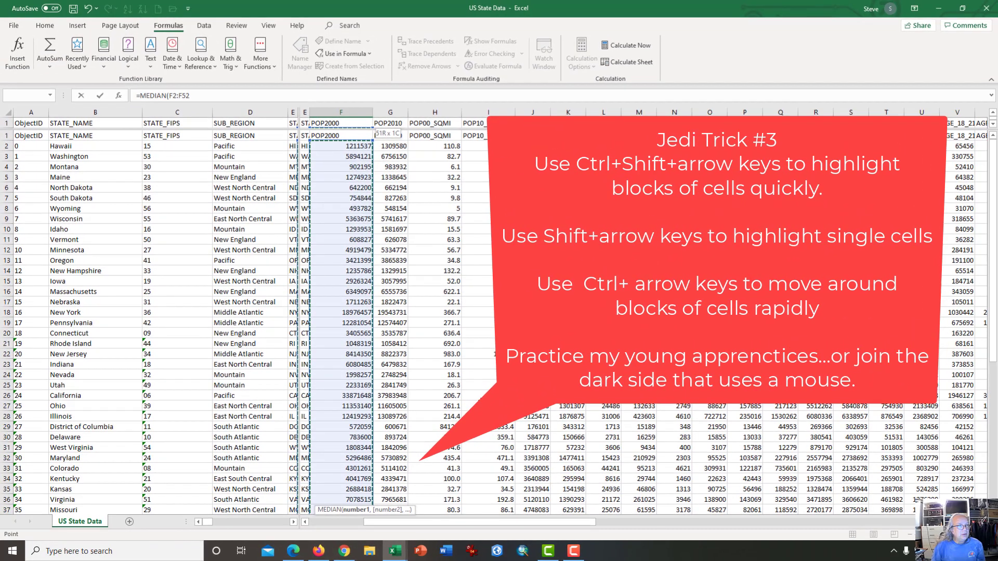
key("Return")
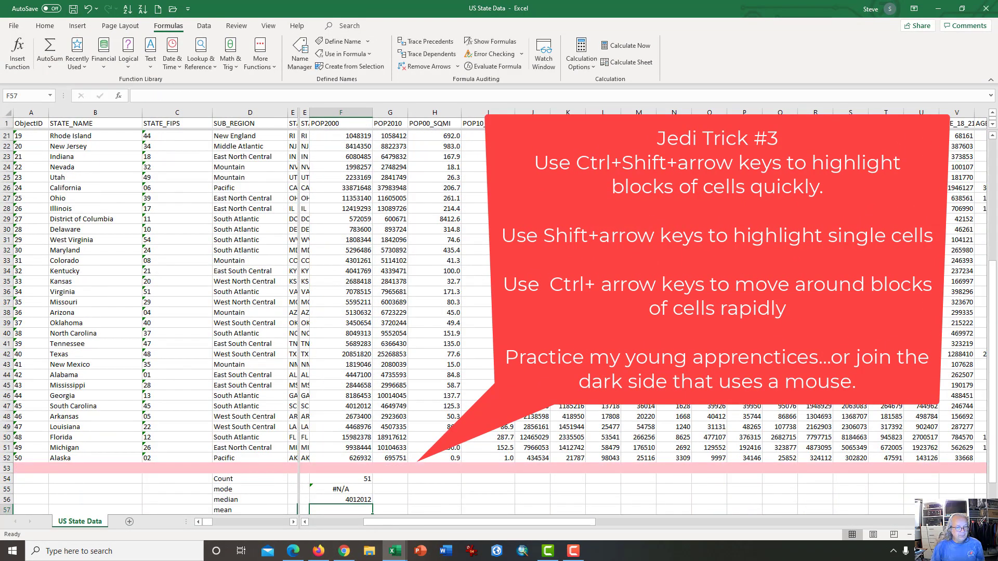
Calculate the mean of the POP2000 values in cell F57 with an AVERAGE formula over F2:F52
type("=")
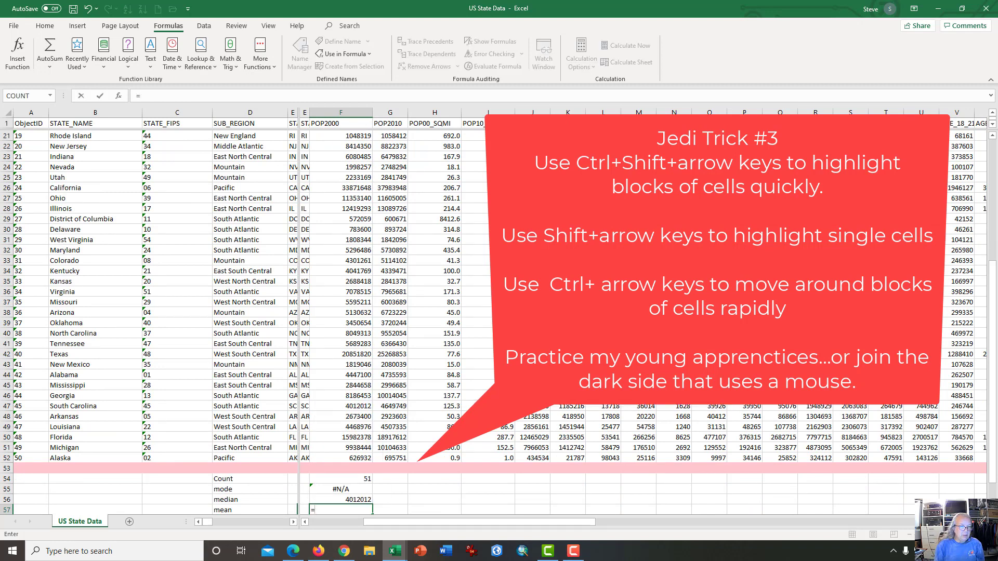
type("avera")
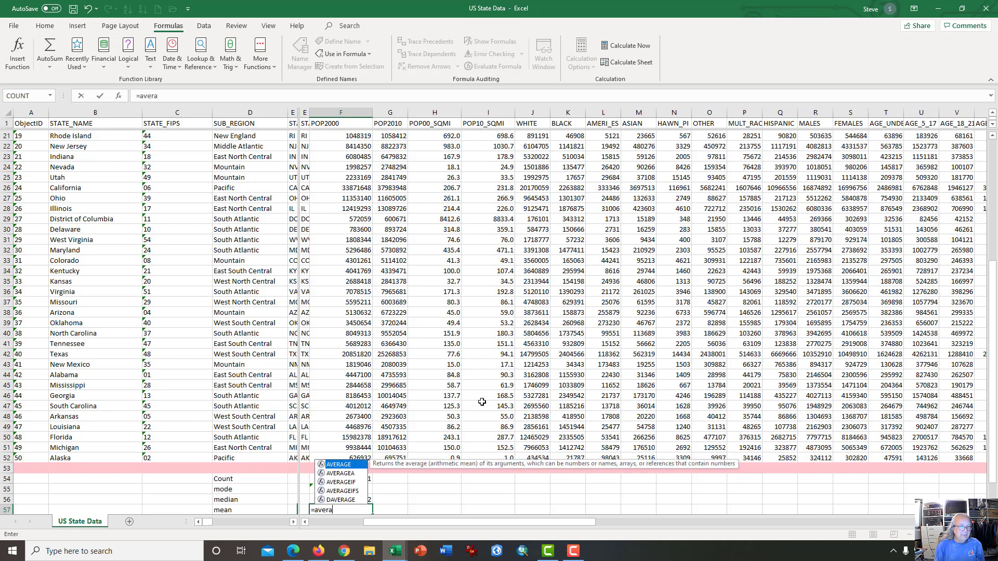
type("ge(")
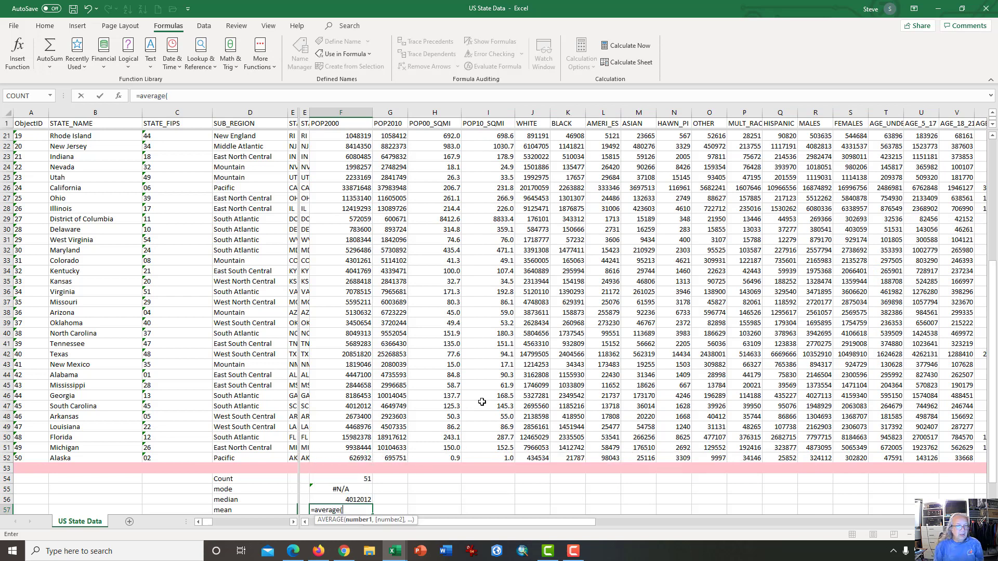
type("f2")
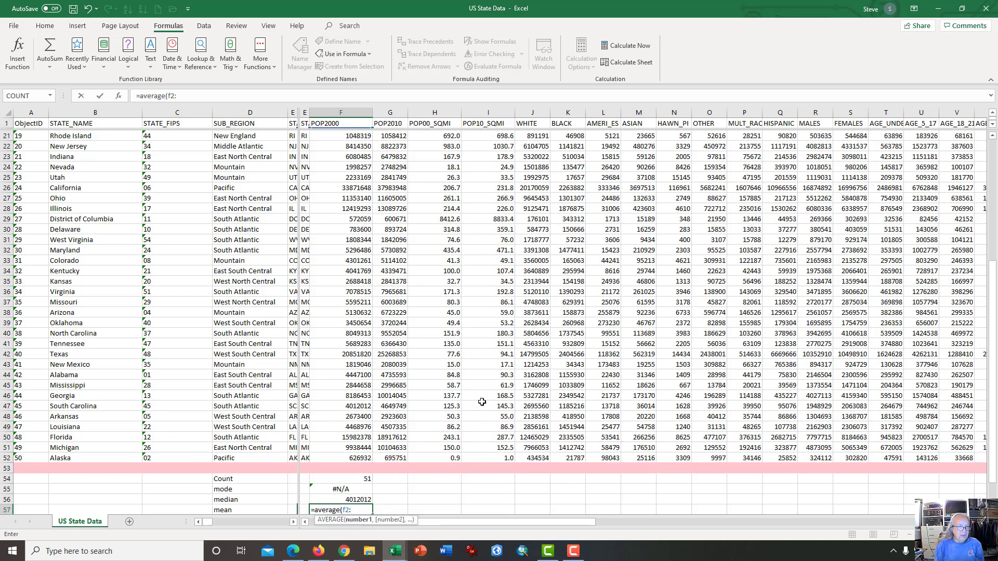
type(":")
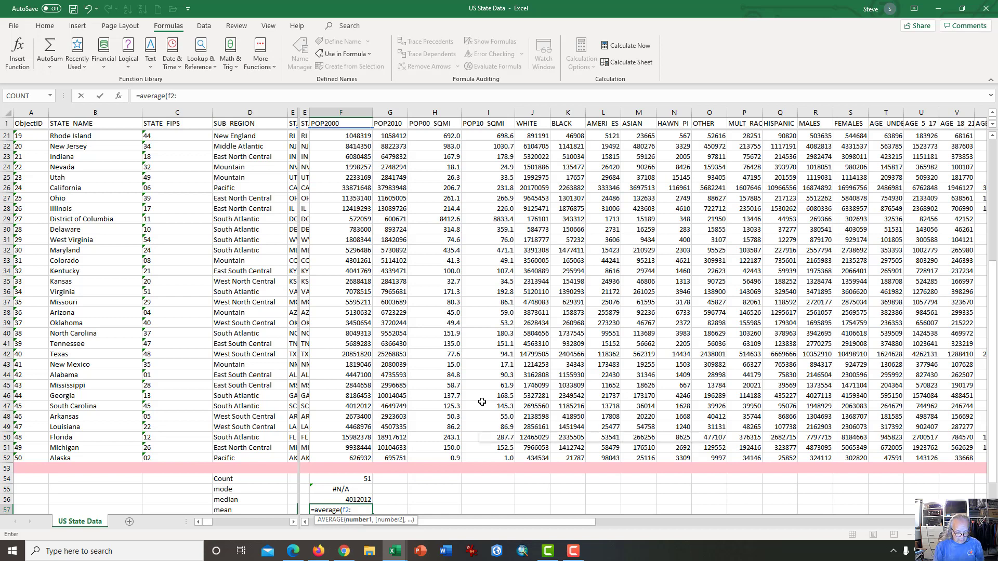
type("f52")
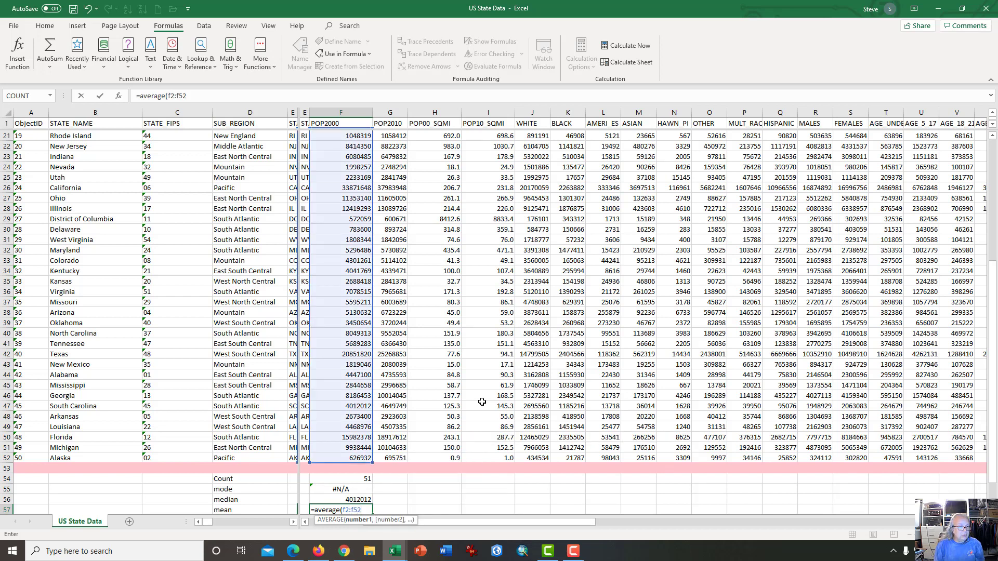
type(")")
key("Return")
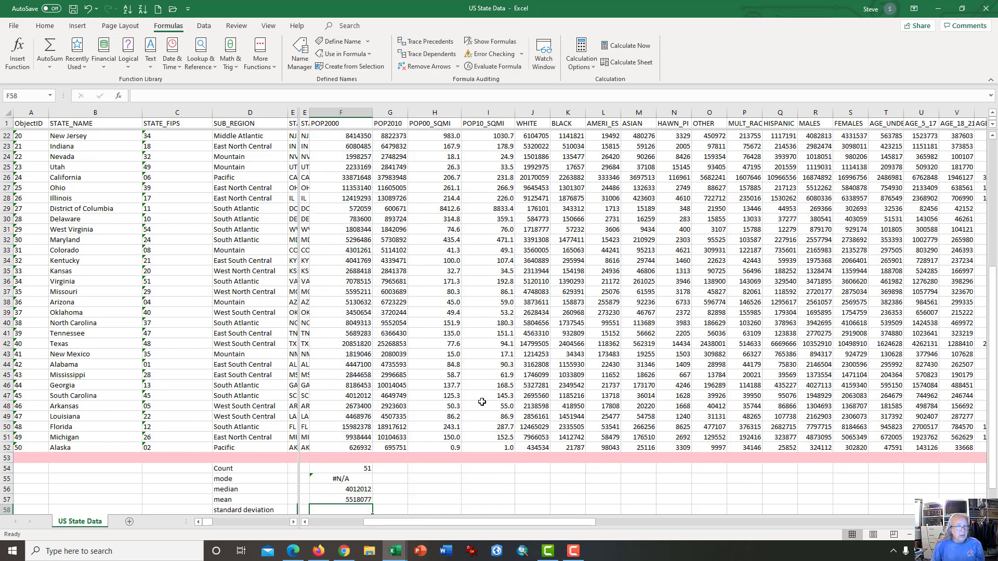
Calculate the population standard deviation of the POP2000 values in cell F58 with a STDEV.P formula over F2:F52
key("Return")
key("Up")
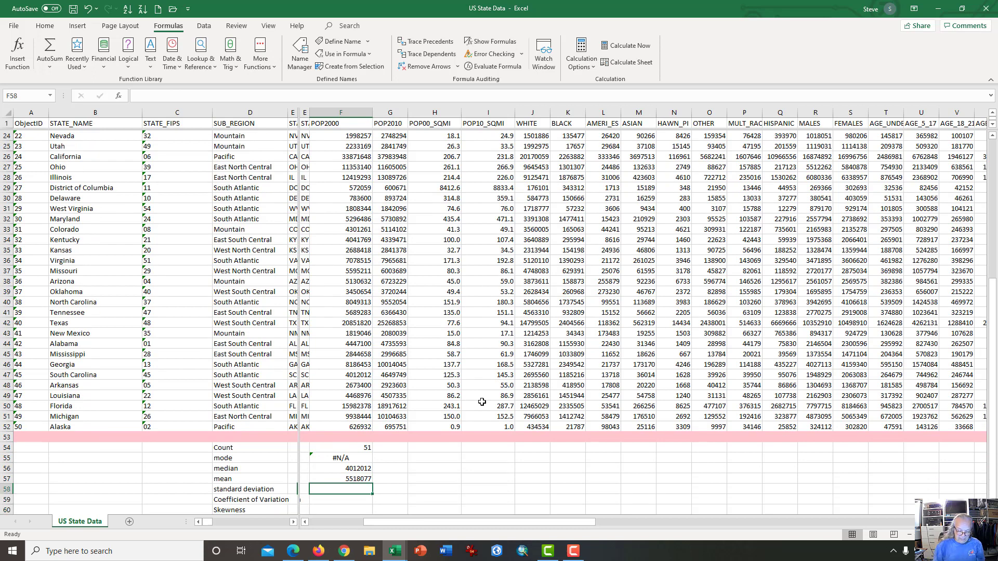
type("=ste")
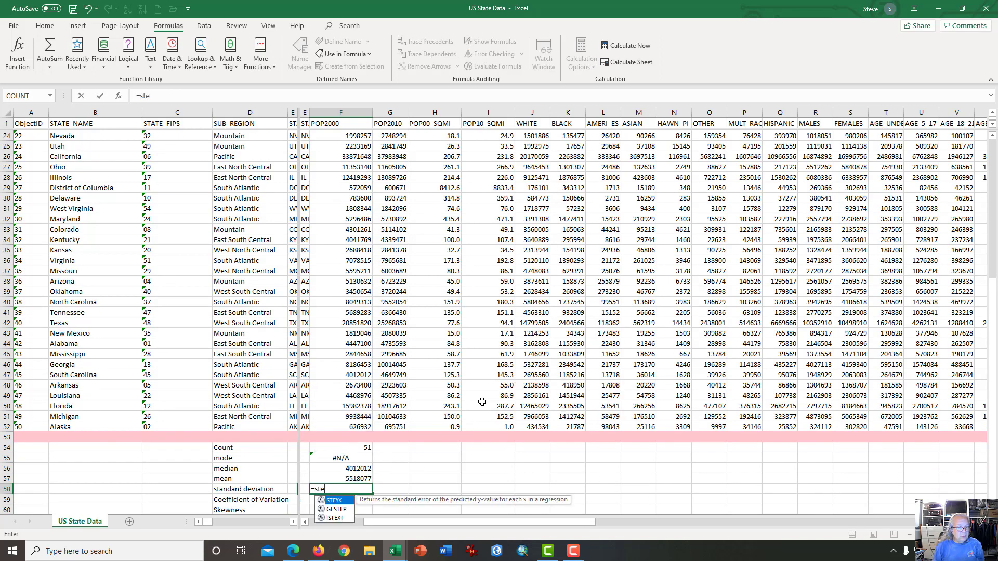
key("BackSpace")
type("d")
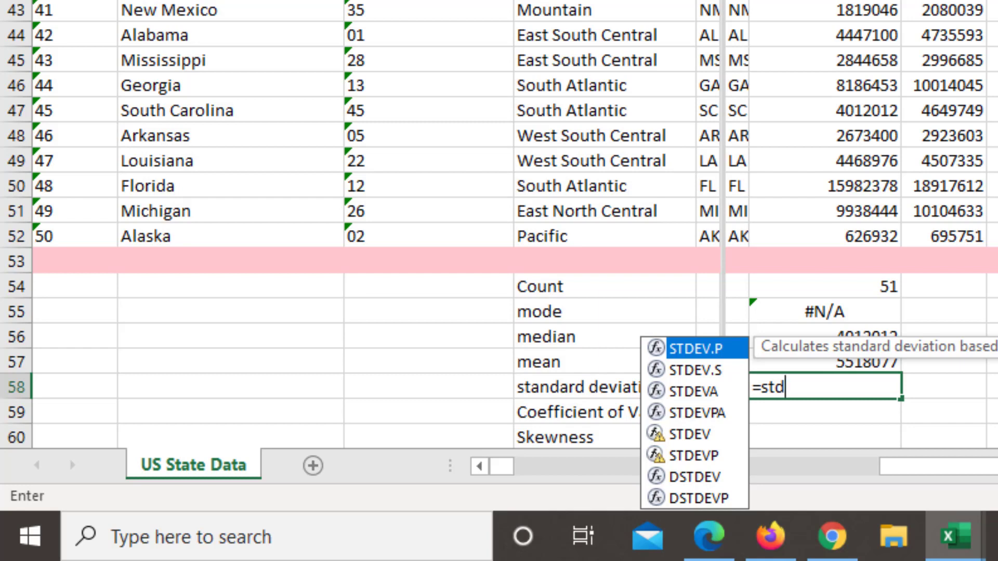
key("Tab")
type("f")
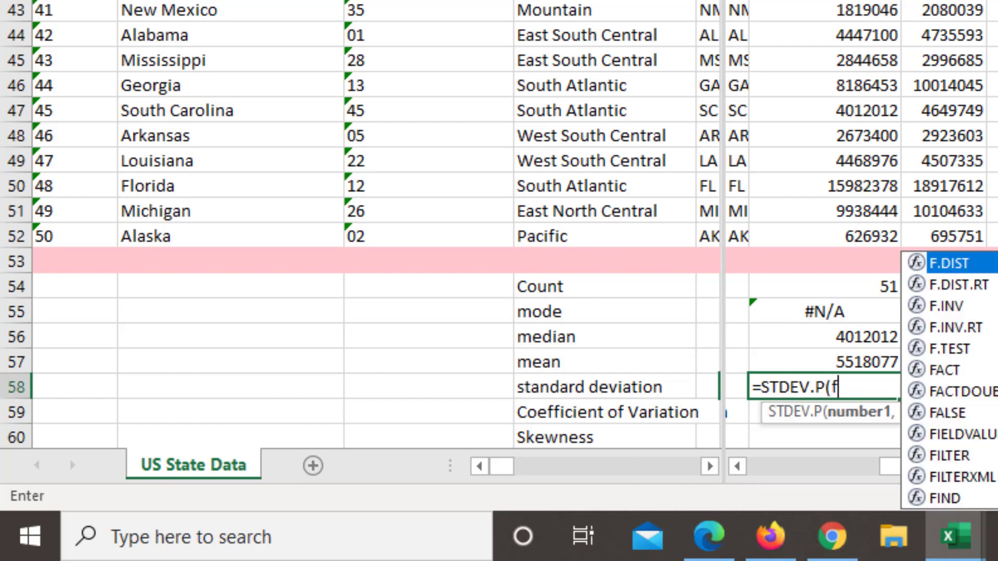
type("2:f52)")
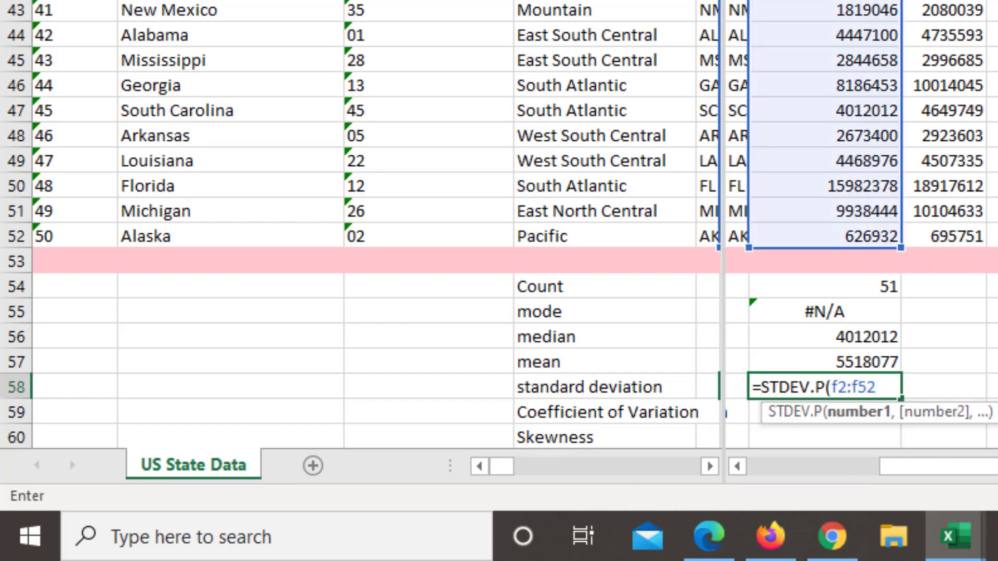
key("Return")
key("Up")
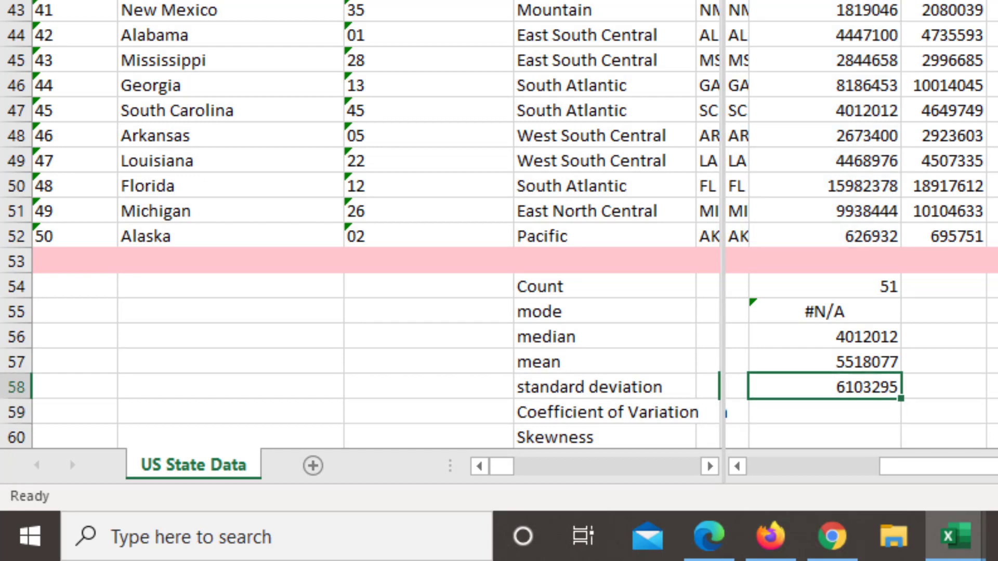
Calculate the coefficient of variation in cell F59 by dividing the standard deviation by the mean, =F58/F57
key("Down")
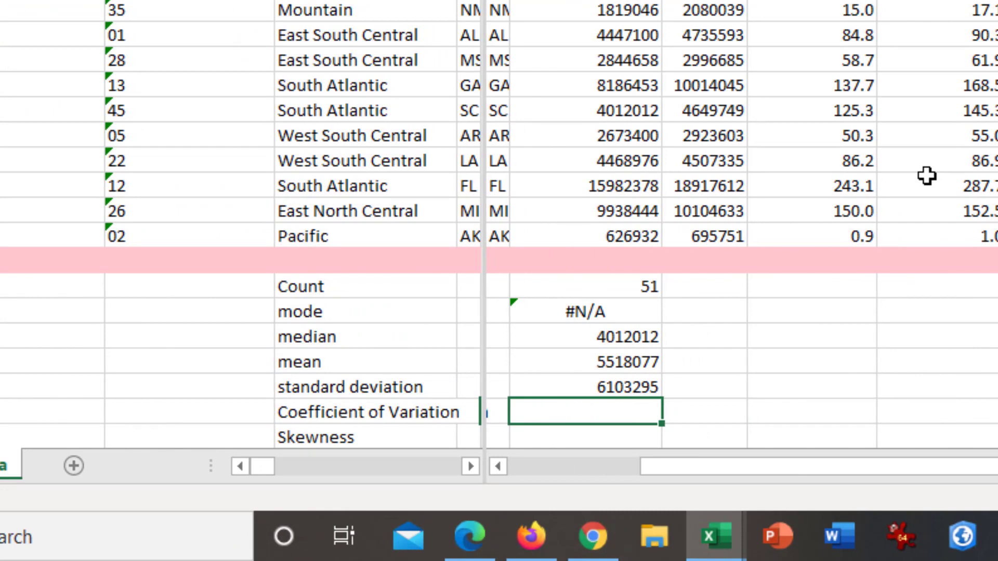
type("=")
key("Up")
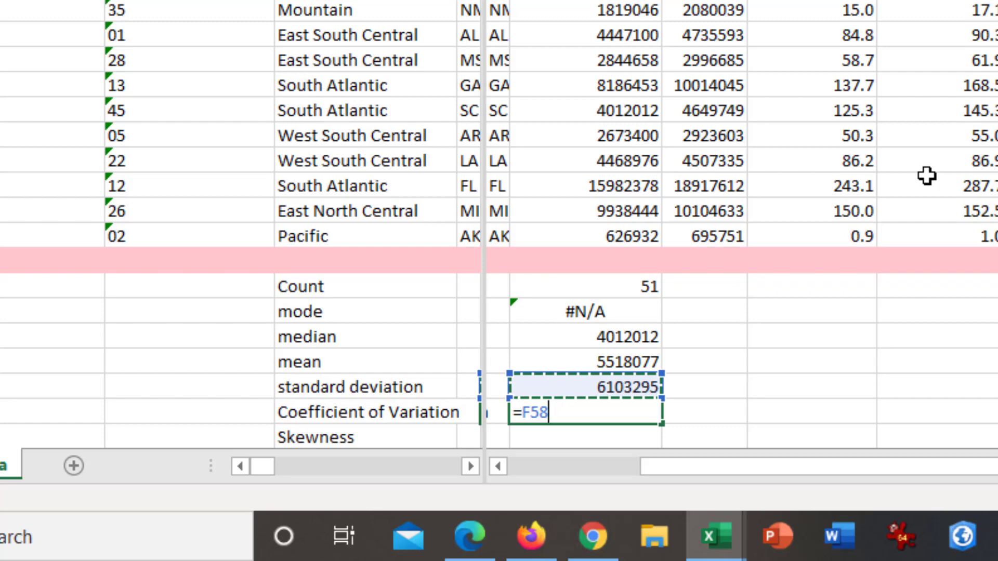
type("/")
key("Up")
key("Up")
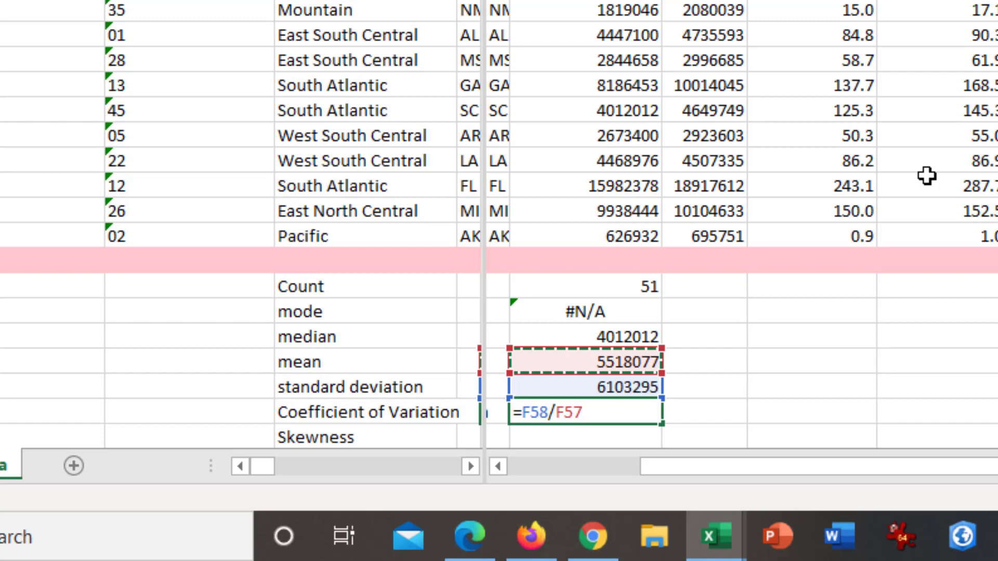
key("Return")
Format the coefficient of variation in cell F59 to show two decimal places
key("Up")
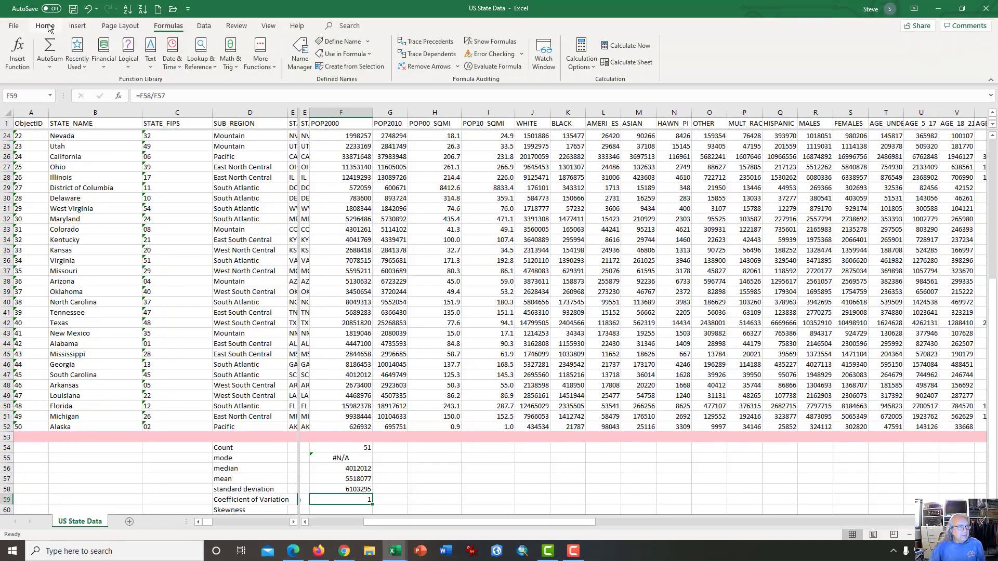
left_click(46, 26)
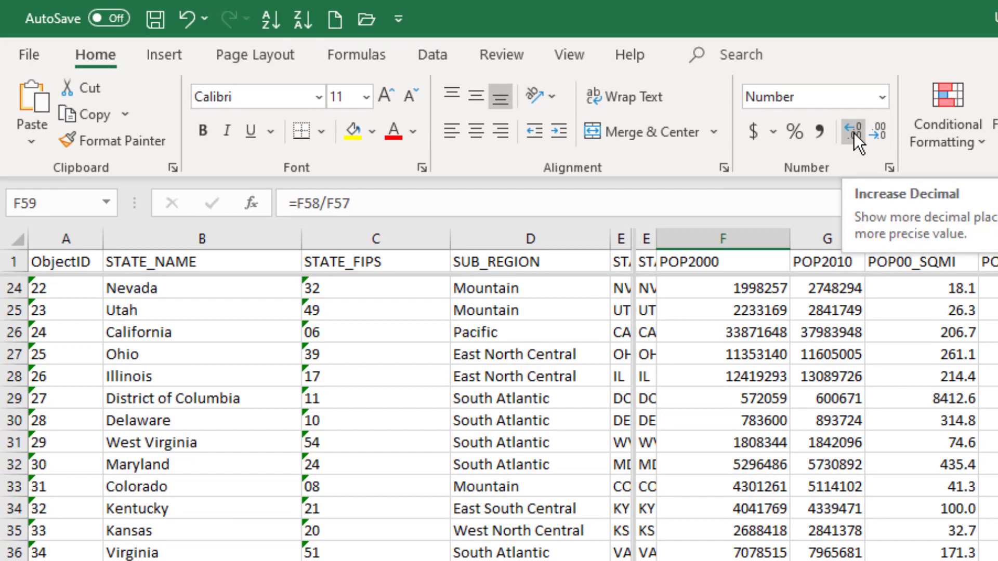
left_click(853, 133)
left_click(853, 133)
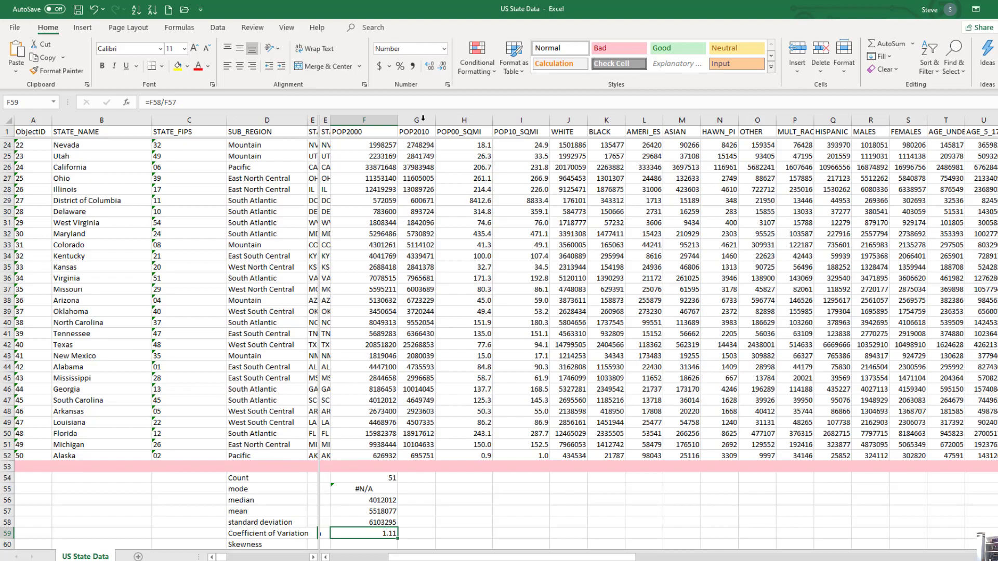
Calculate the population skewness of the POP2000 values in cell F60 with a SKEW.P formula over F2:F52
key("Return")
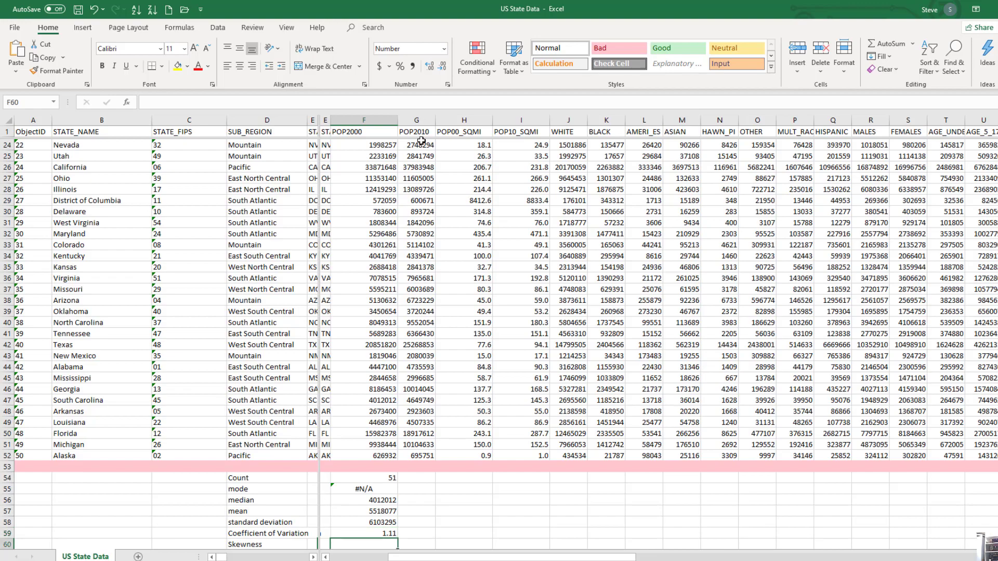
type("=")
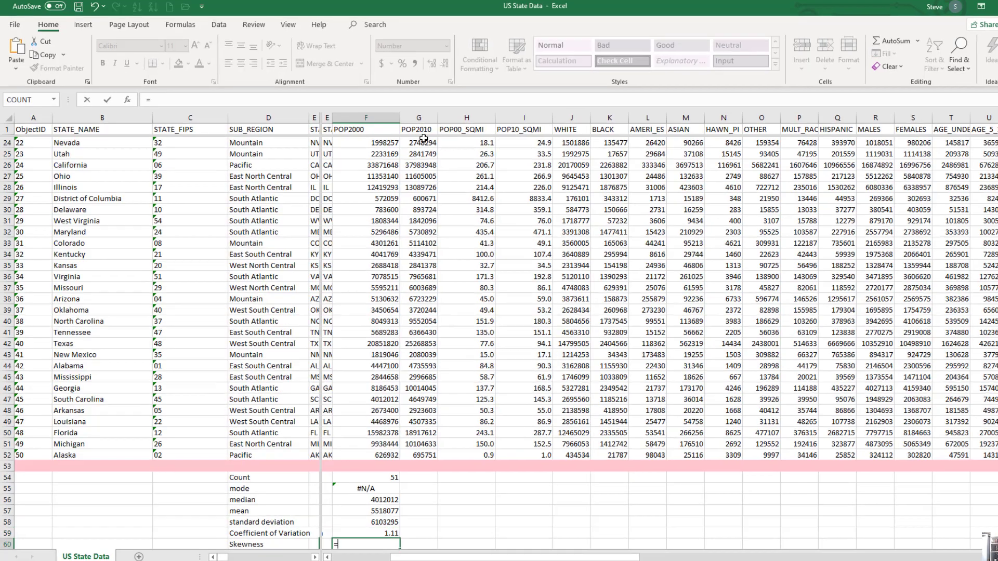
type("sk")
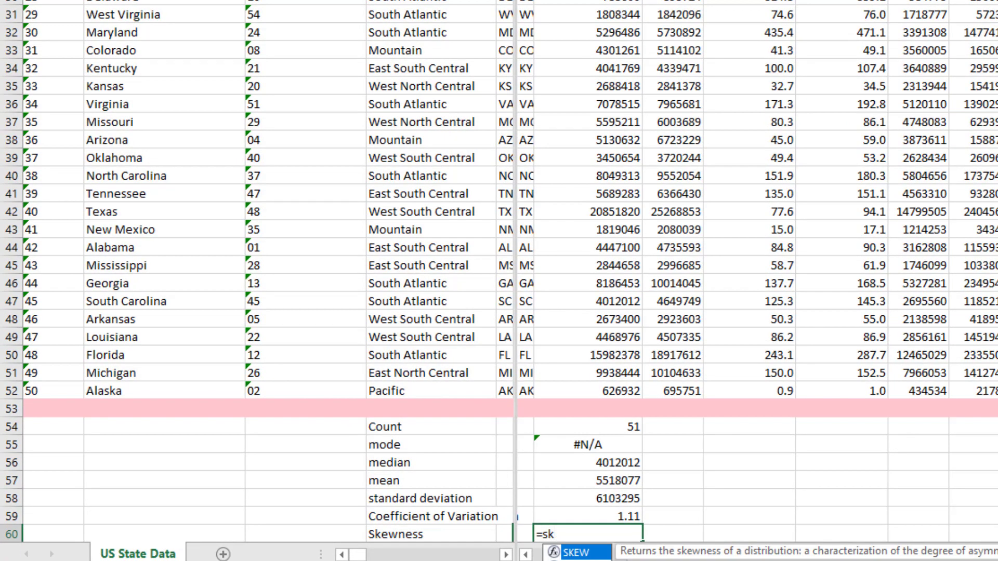
key("Down")
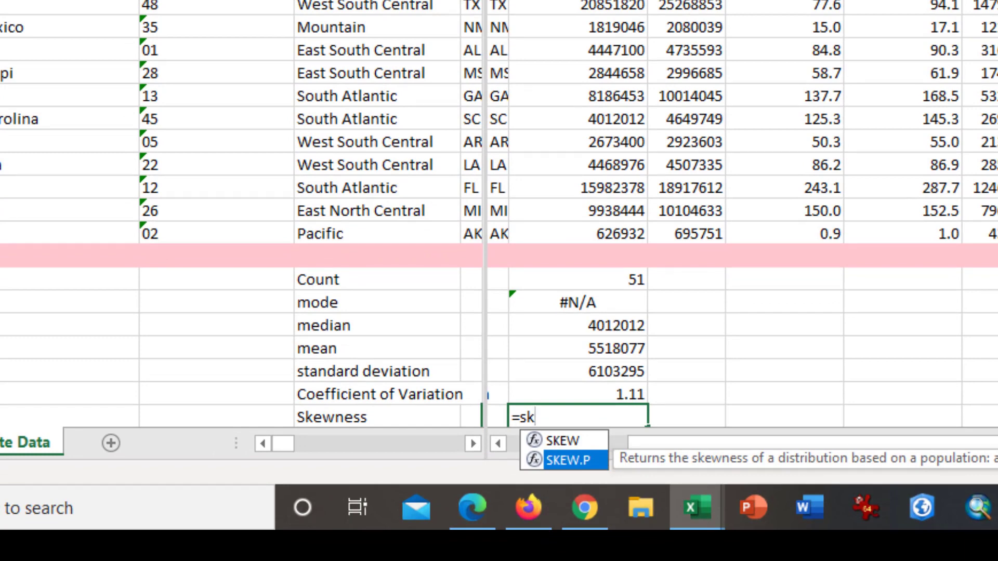
key("Tab")
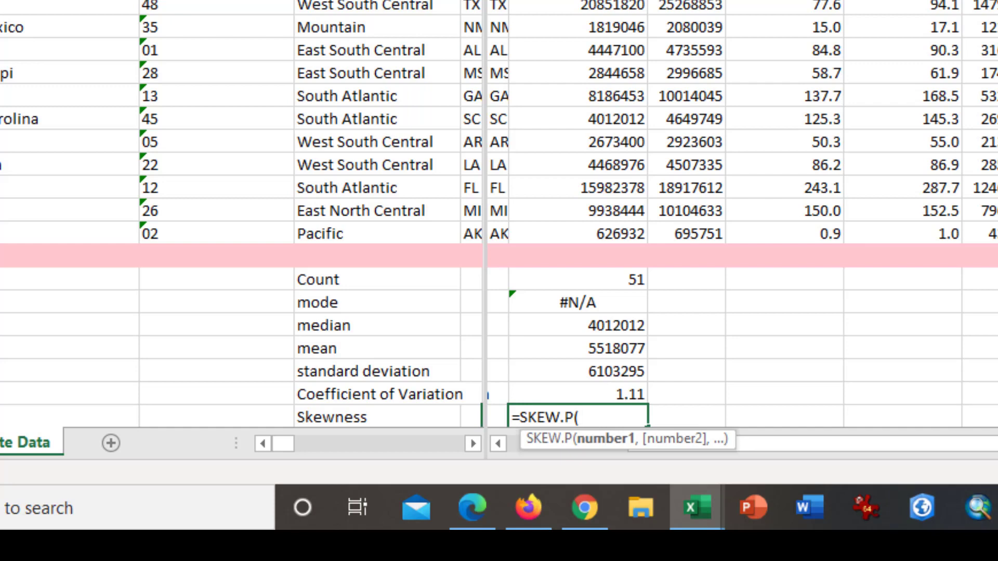
type("f2:f")
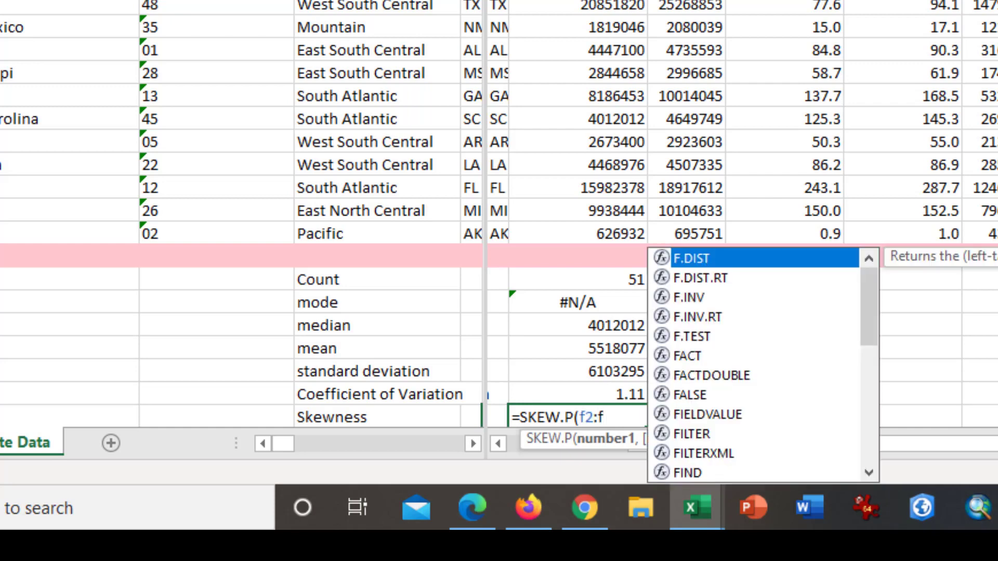
type("52 ")
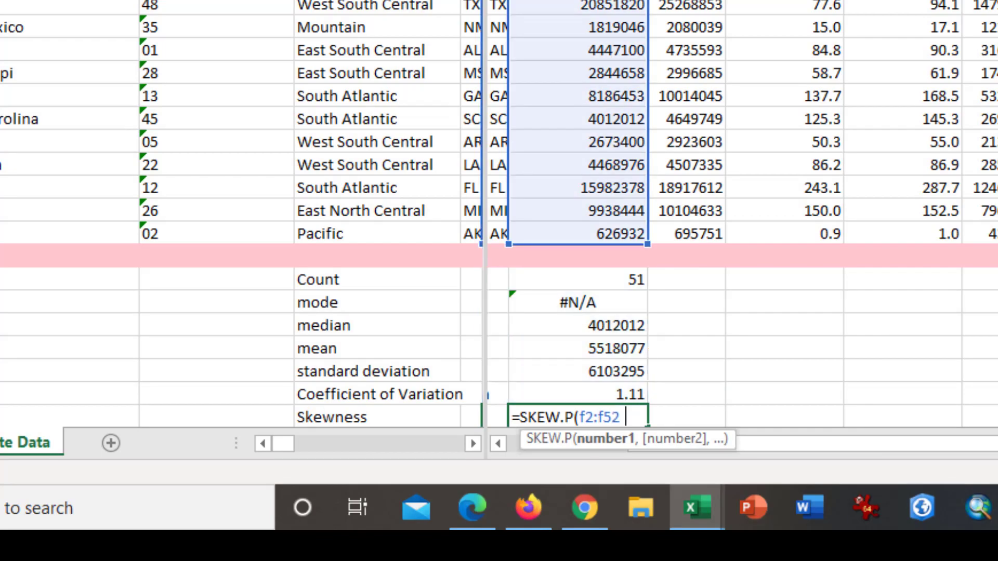
type(")")
key("Return")
Format the skewness in cell F60 to show three decimal places
key("Up")
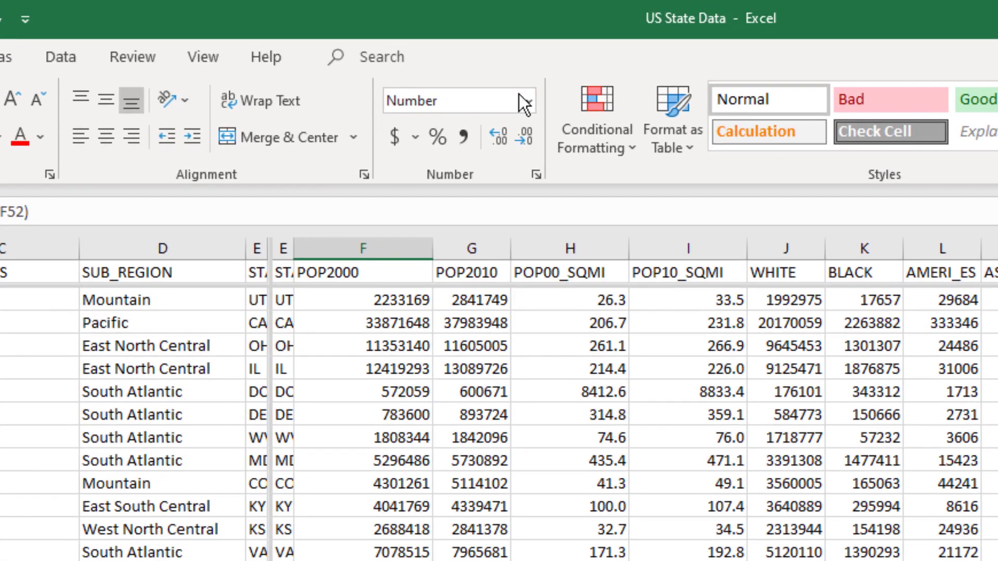
left_click(497, 137)
left_click(497, 138)
left_click(497, 138)
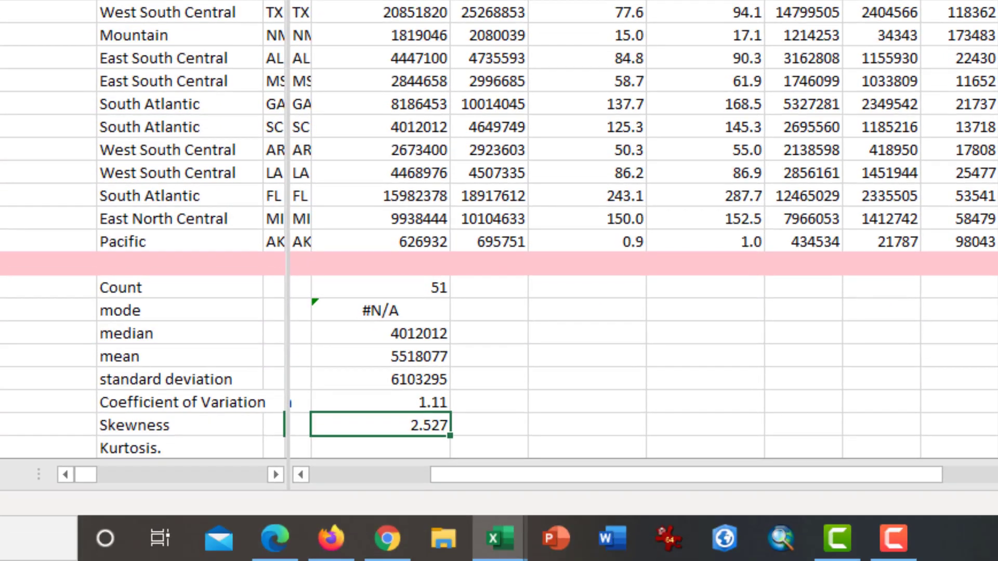
Calculate the kurtosis of the POP2000 values in cell F61 with a KURT formula over F2:F52
scroll(490, 341, "down", 2)
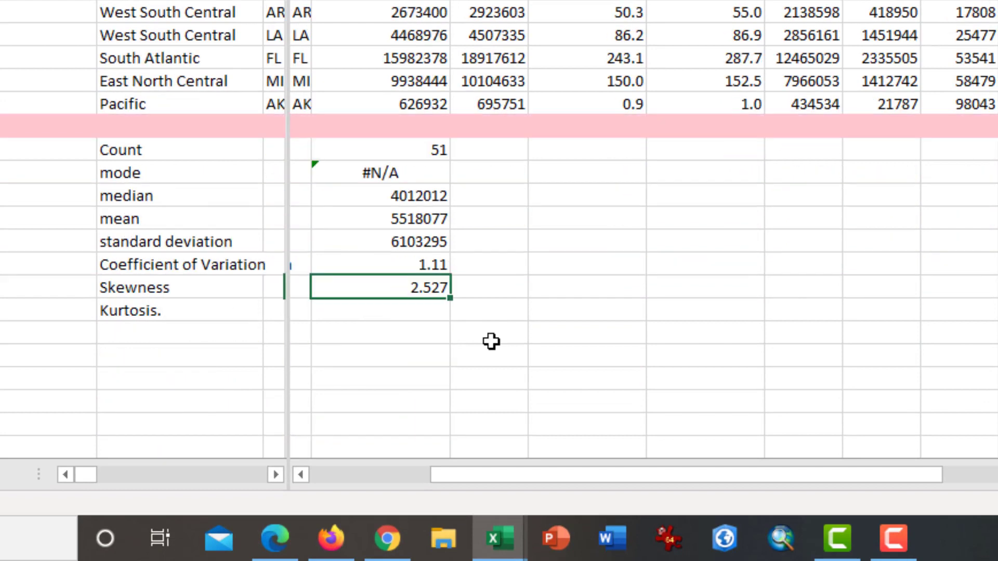
left_click(401, 309)
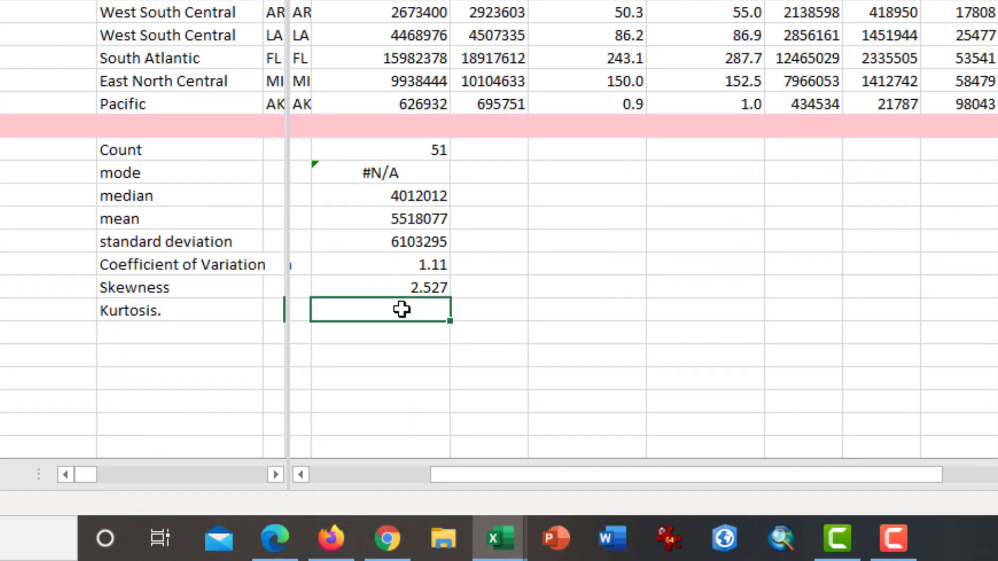
type("=k")
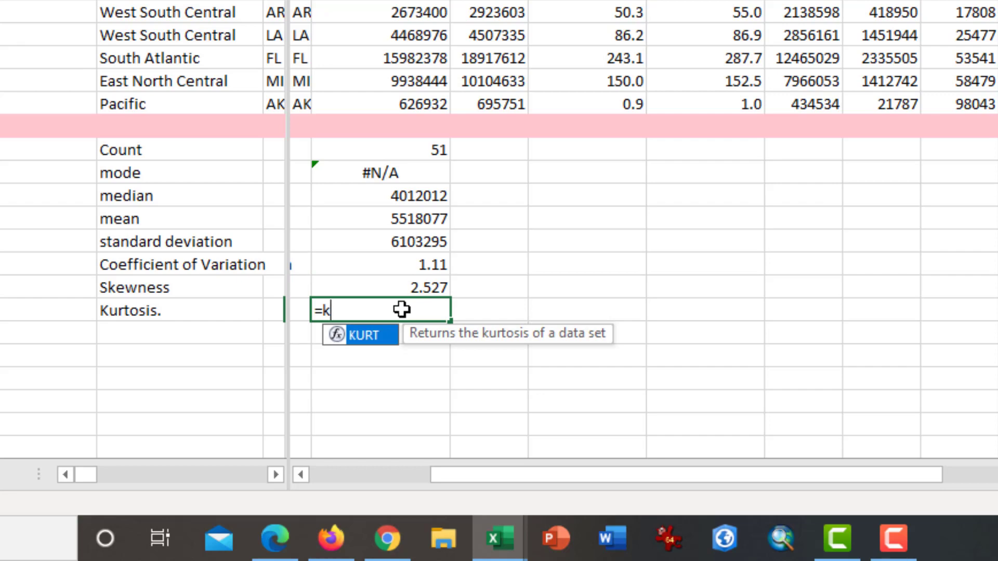
type("urt(")
key("Up")
key("Up")
key("Up")
key("Up")
key("Up")
key("Up")
key("Up")
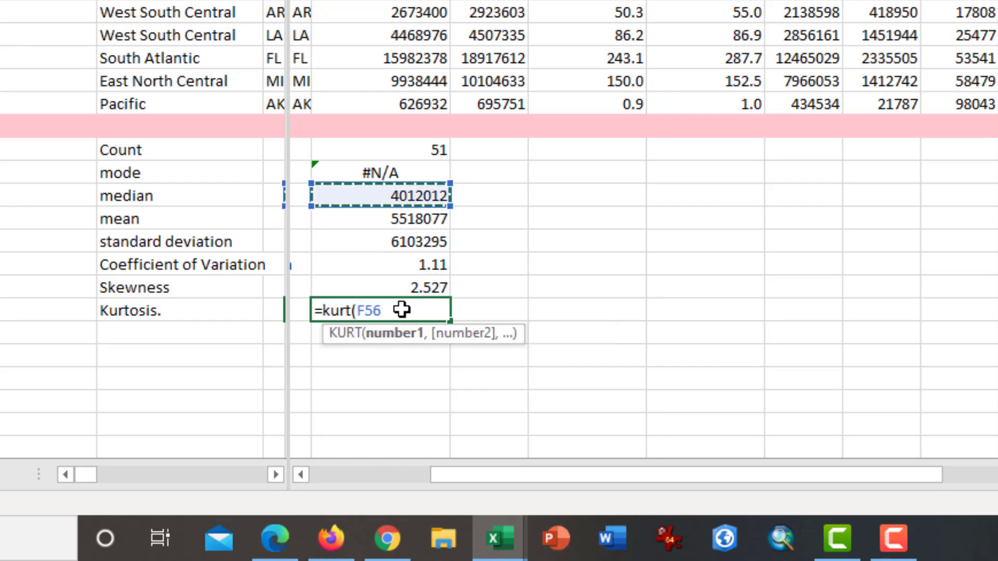
key("Up")
key("ctrl+shift+Up")
key("Return")
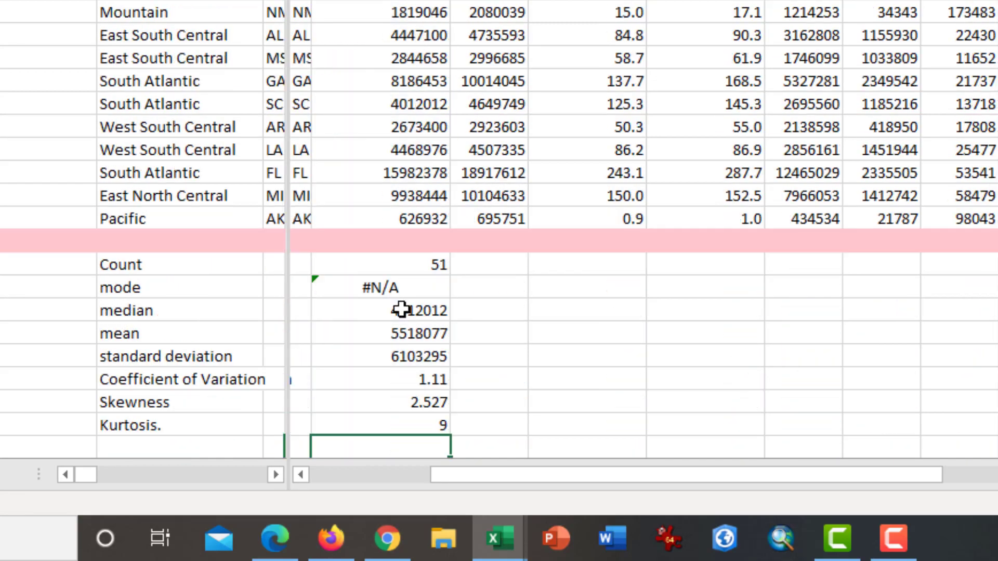
Format the kurtosis in cell F61 to show three decimal places
key("Up")
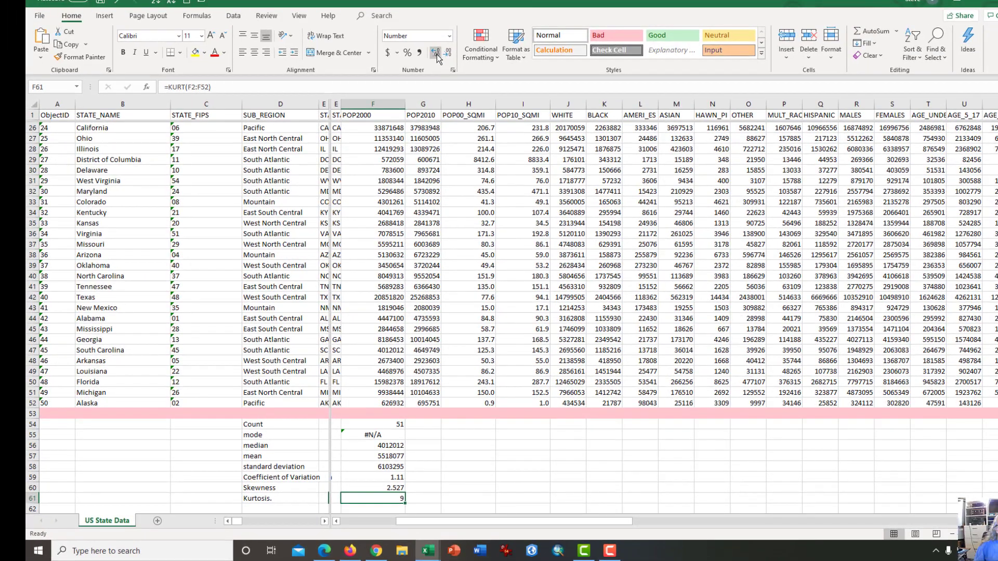
left_click(437, 40)
left_click(437, 40)
left_click(437, 40)
Copy the POP2000 statistics formulas in F54:F61 and paste them across the same rows beneath all the remaining numeric columns
key("shift+Up")
key("shift+Up")
key("shift+Up")
key("shift+Up")
key("shift+Up")
key("shift+Up")
key("shift+Up")
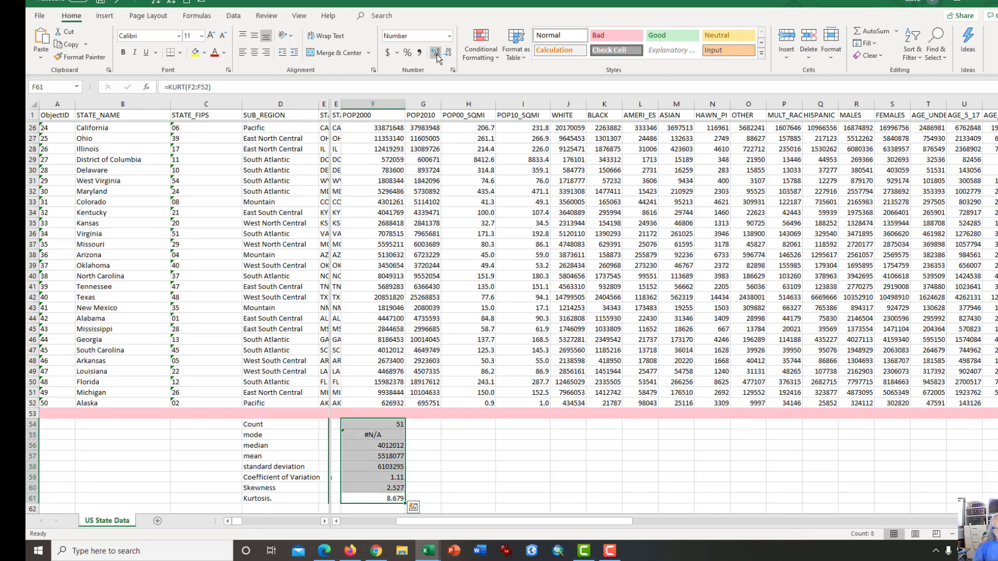
key("ctrl+c")
key("shift+Right")
key("shift+Right")
key("shift+Right")
key("shift+Right")
key("shift+Right")
key("shift+Right")
key("shift+Right")
key("shift+Right")
key("shift+Right")
key("shift+Right")
key("shift+Right")
key("shift+Right")
key("shift+Right")
key("shift+Right")
key("shift+Right")
key("shift+Right")
key("shift+Right")
key("shift+Right")
key("shift+Right")
key("shift+Right")
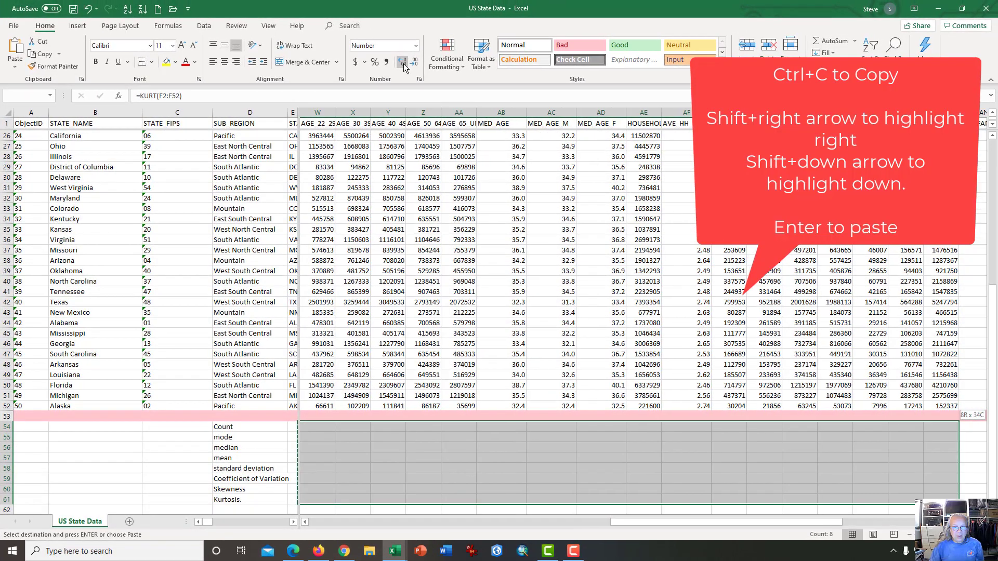
key("shift+Right")
key("shift+Right")
key("shift+Right")
key("shift+Right")
key("shift+Right")
key("shift+Right")
key("shift+Right")
key("shift+Right")
key("shift+Right")
key("shift+Right")
key("shift+Right")
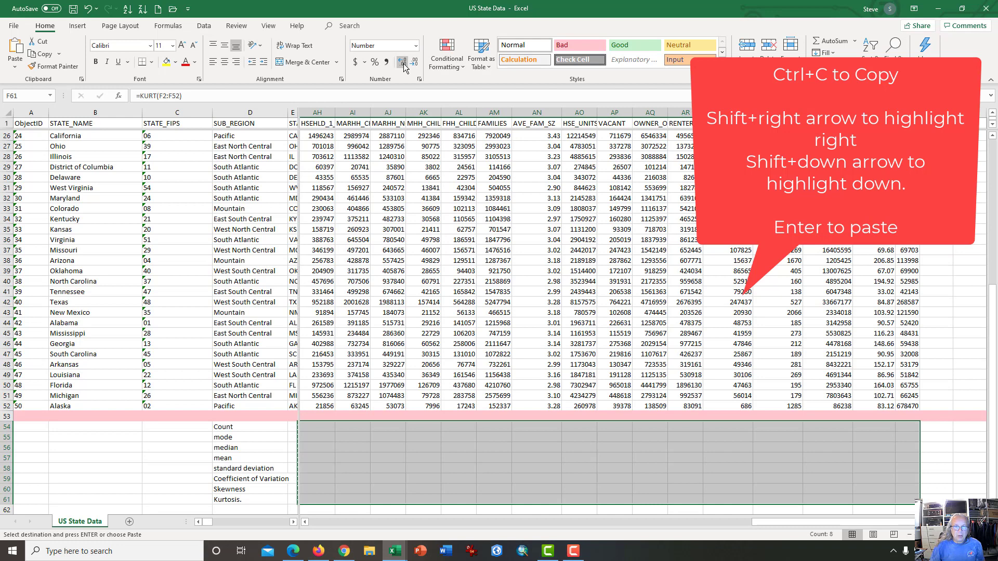
key("Return")
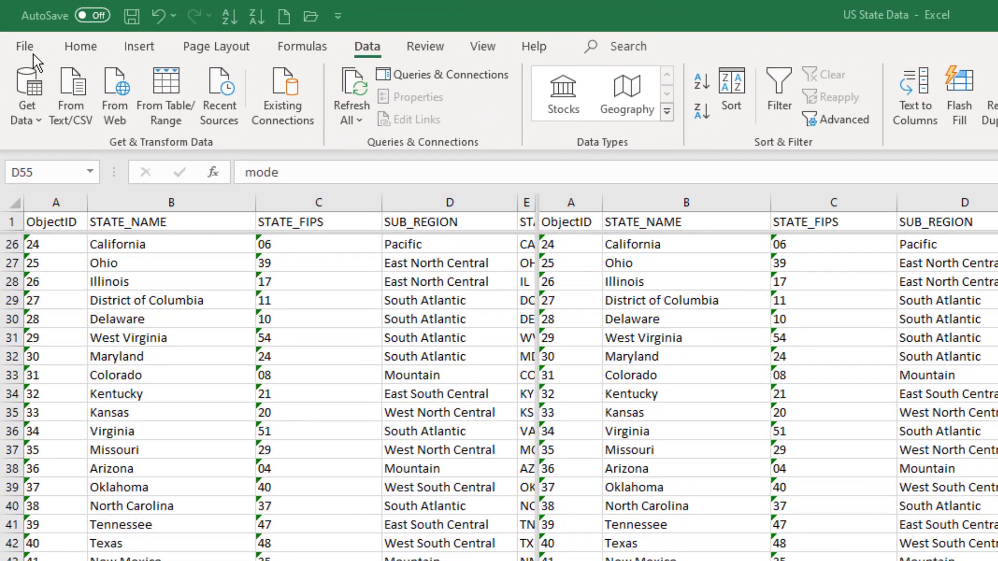
Enable the Analysis ToolPak add-in through the Excel add-ins options
left_click(31, 52)
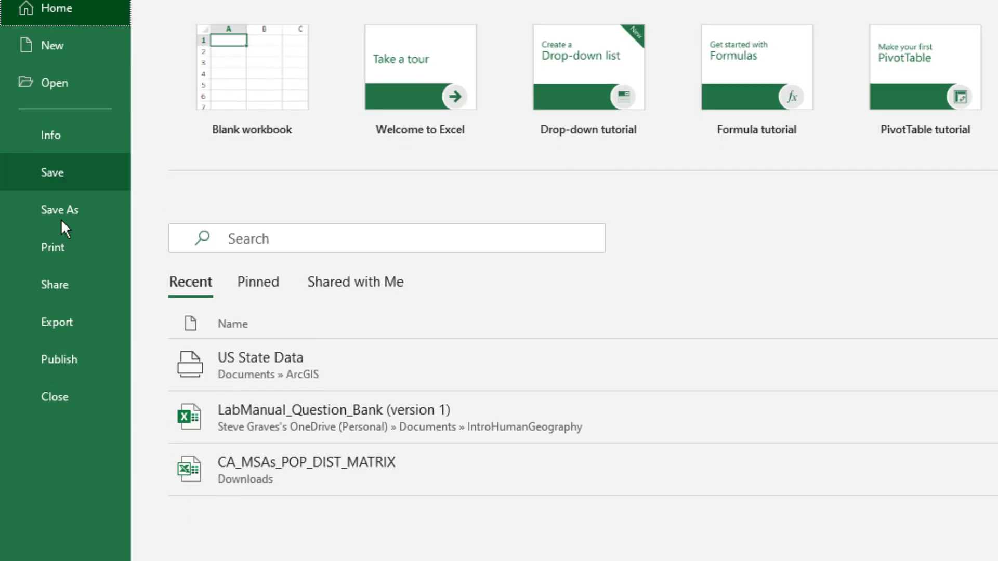
left_click(76, 468)
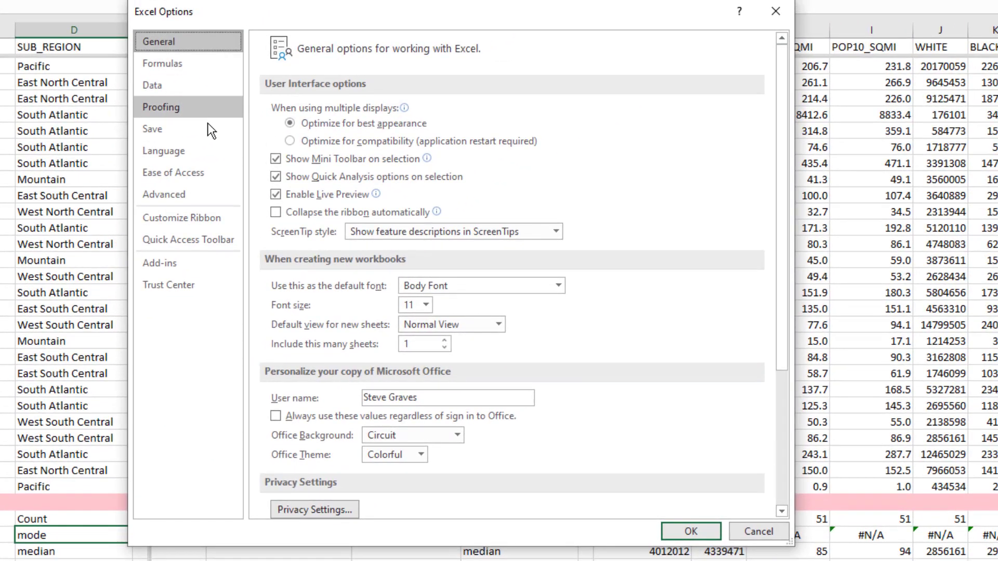
left_click(165, 263)
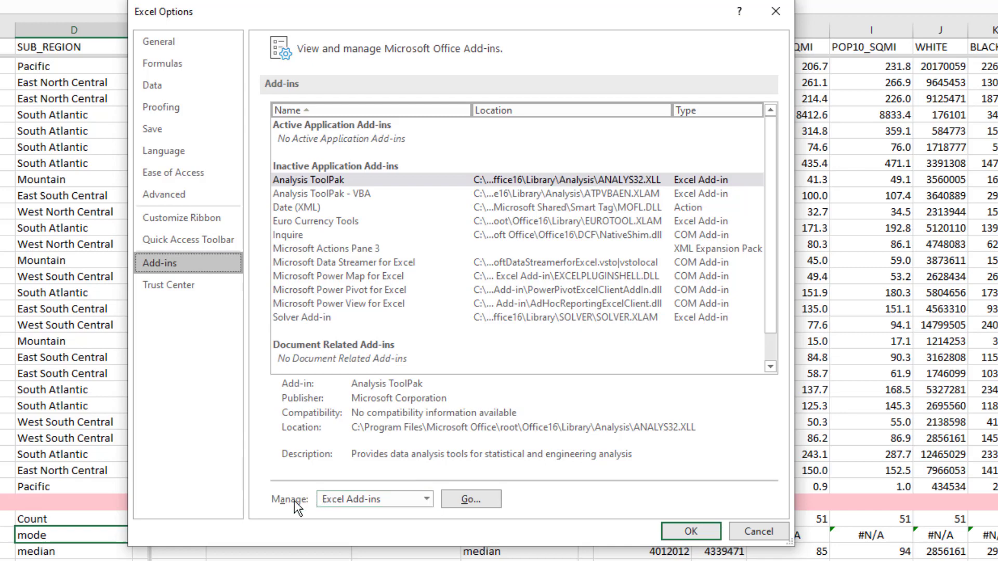
left_click(471, 500)
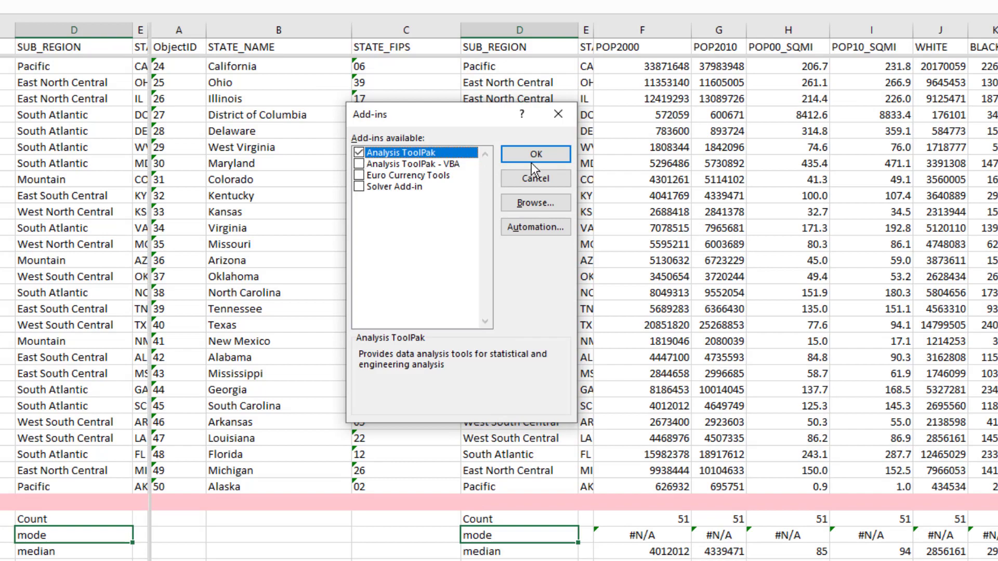
left_click(545, 154)
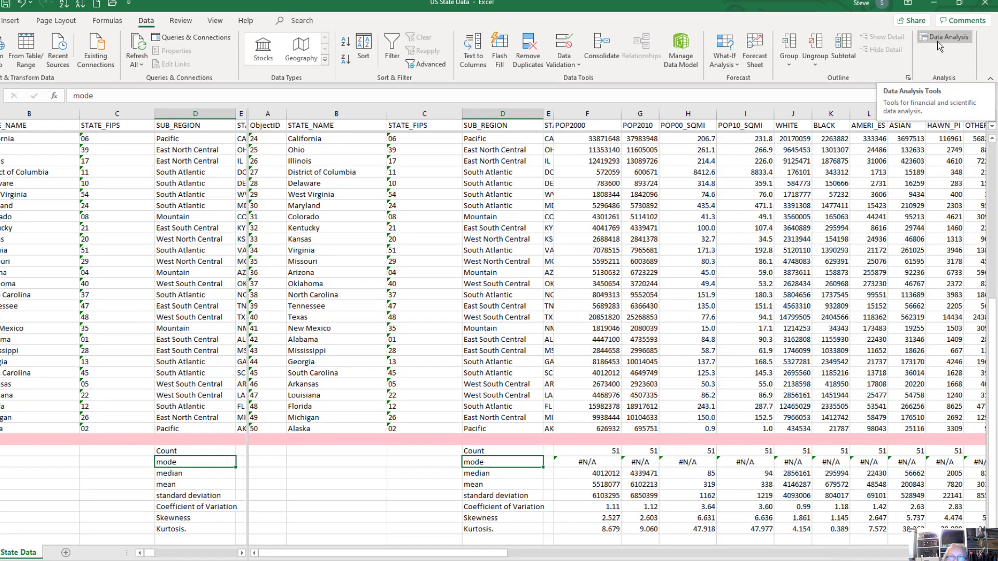
Start a Descriptive Statistics data analysis and set its input range to $F$1:$J$52, covering POP2000 through WHITE with headers
left_click(937, 41)
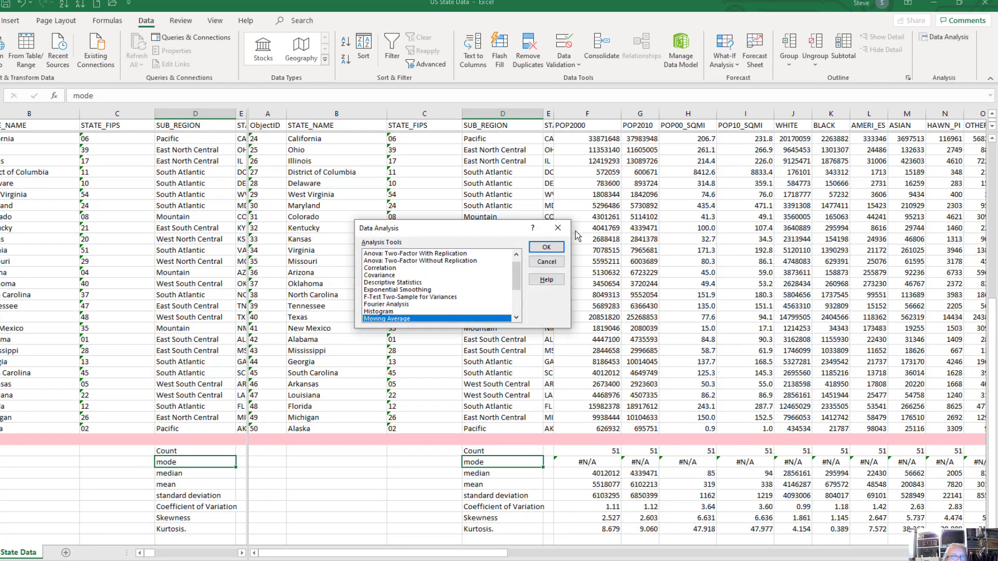
left_click(399, 283)
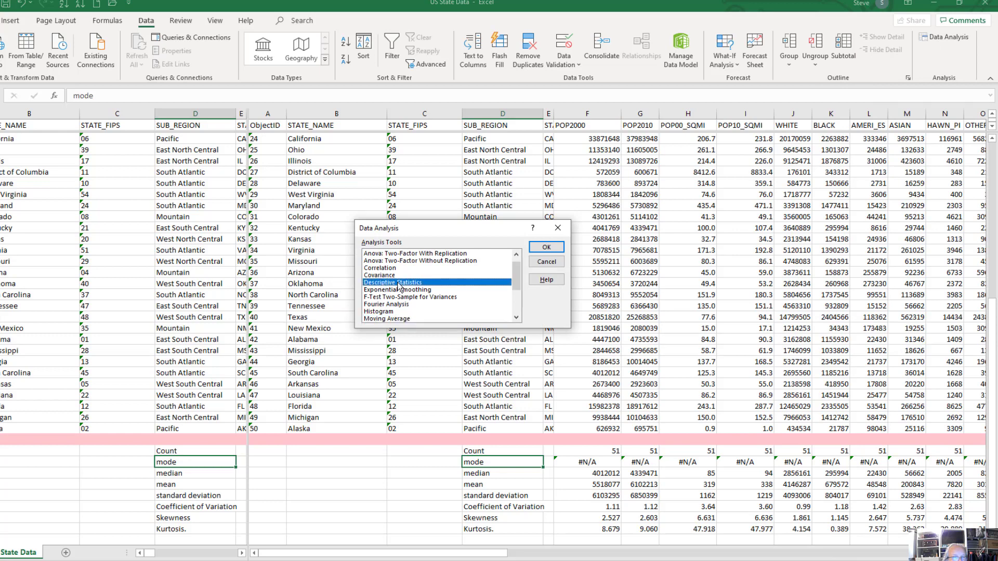
left_click(547, 251)
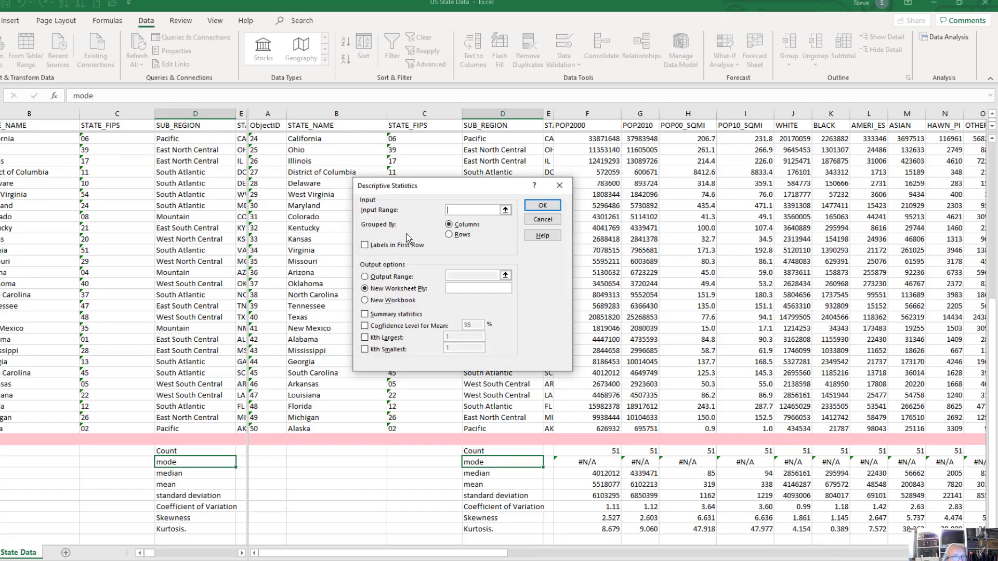
left_click(599, 240)
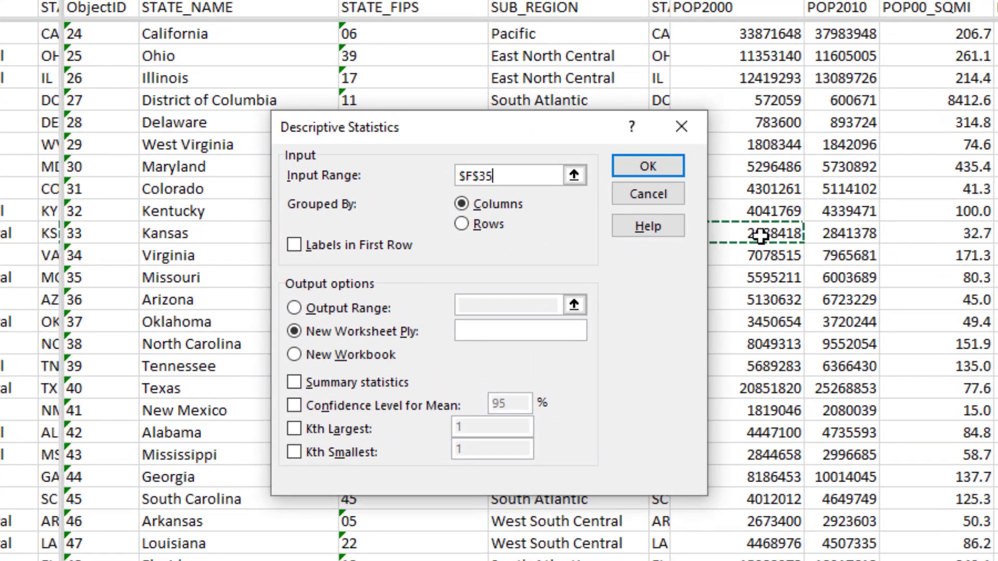
key("ctrl+Up")
key("shift+Right")
key("shift+Right")
key("shift+Right")
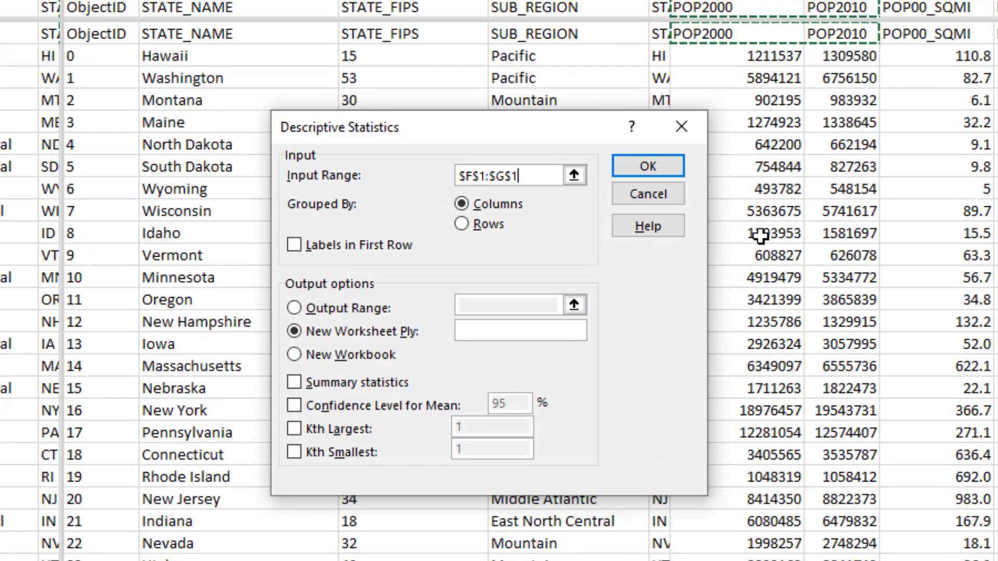
key("shift+Right")
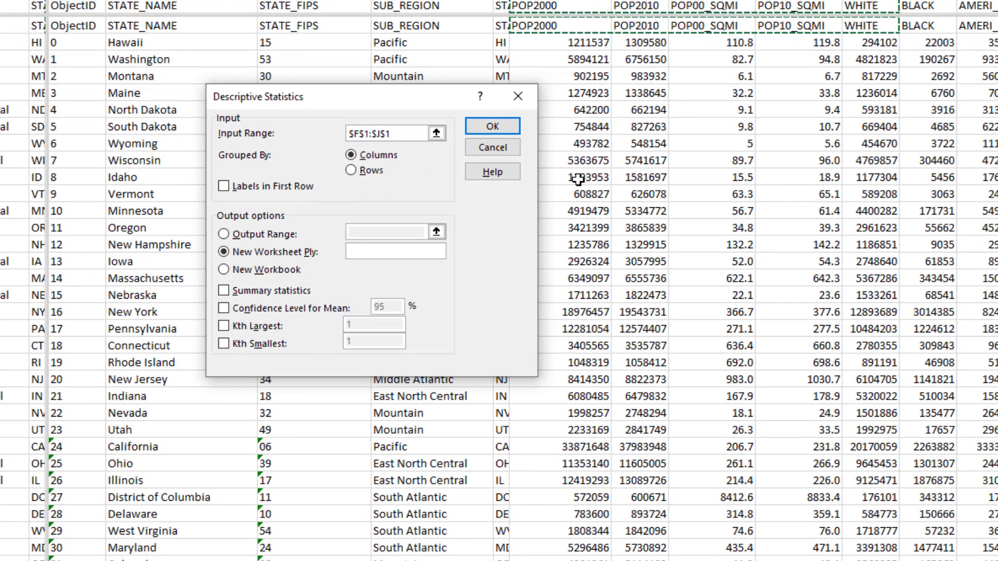
key("ctrl+shift+Down")
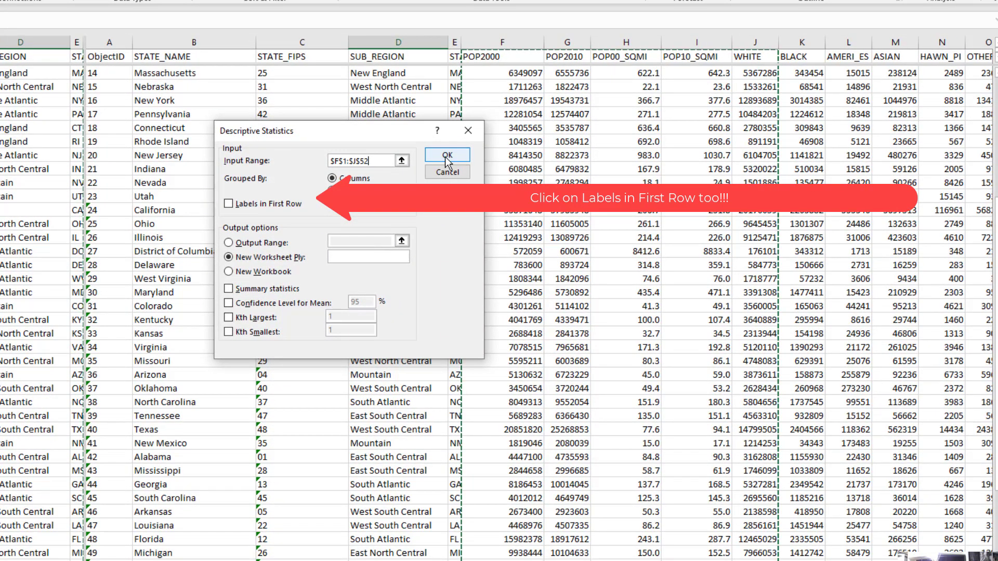
Include summary statistics, treat the first row as labels, and generate the descriptive statistics on a new worksheet
left_click(266, 290)
left_click(445, 156)
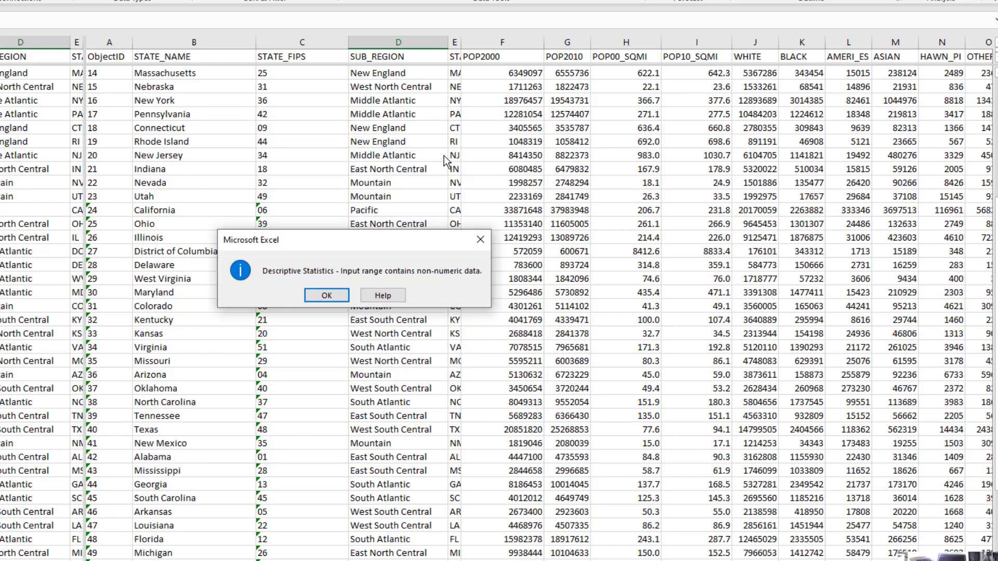
left_click(326, 294)
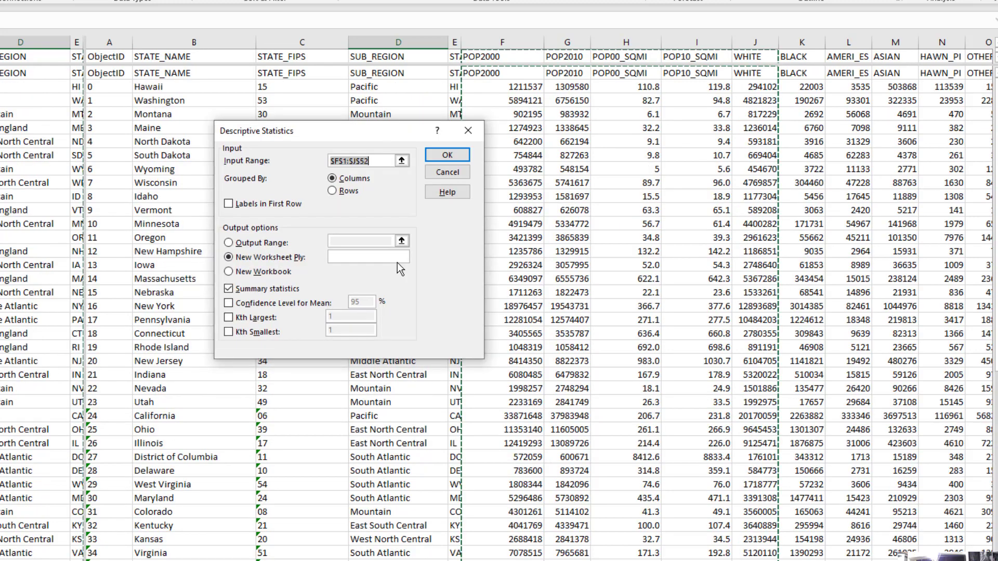
left_click(228, 204)
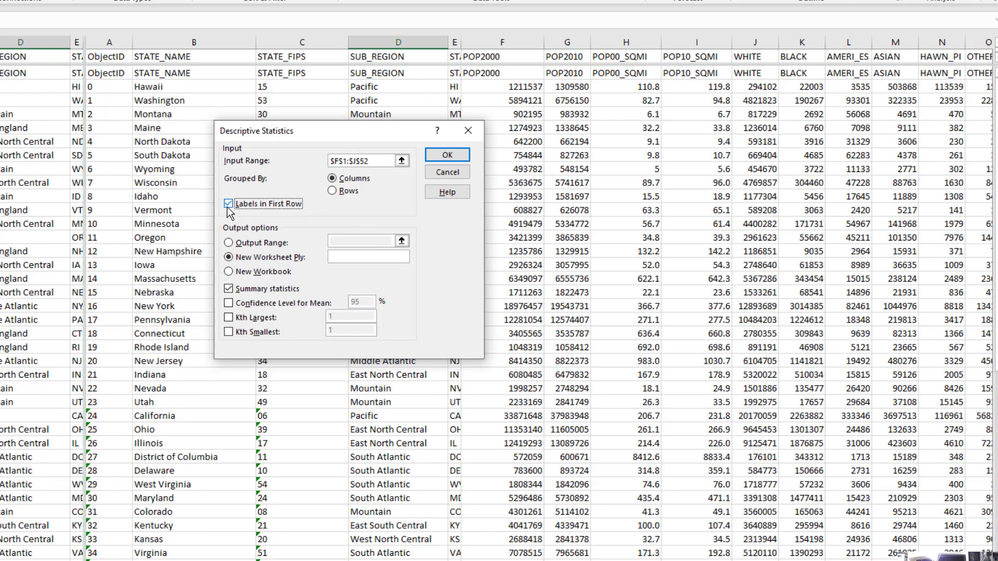
left_click(456, 157)
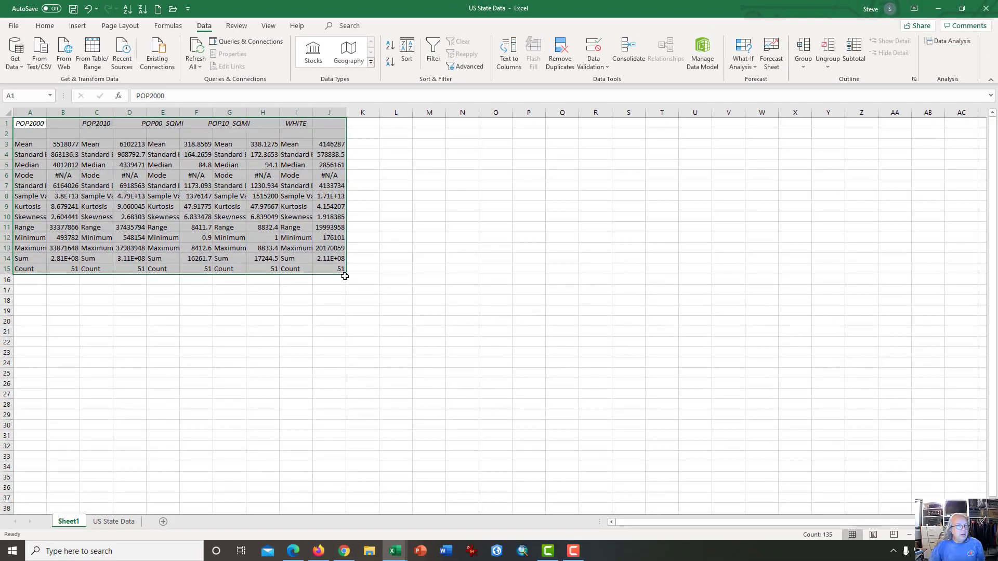
Widen all the columns of the descriptive statistics output on Sheet1 so the labels and values fit
left_click(38, 113)
left_click_drag(65, 110, 419, 113)
left_click(346, 113)
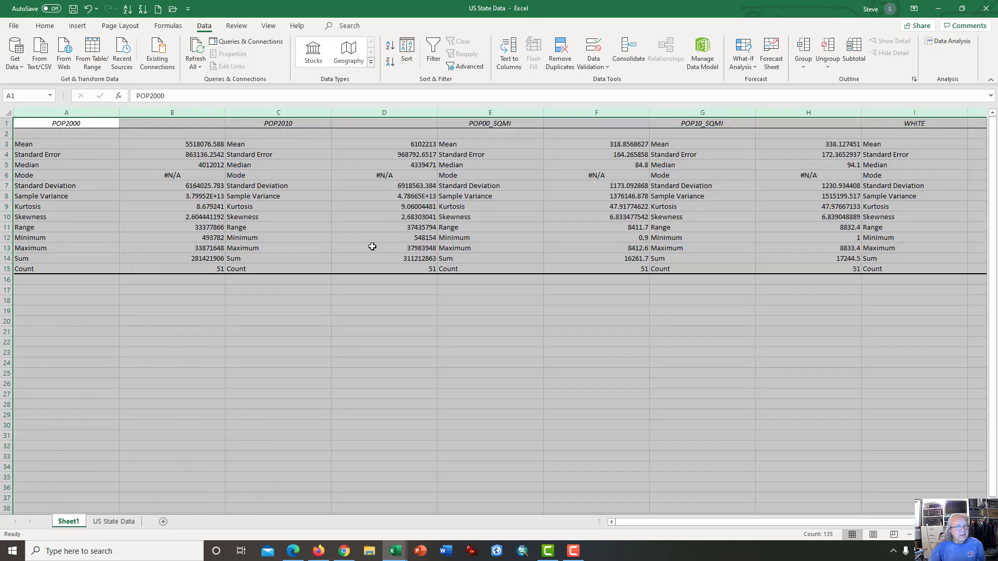